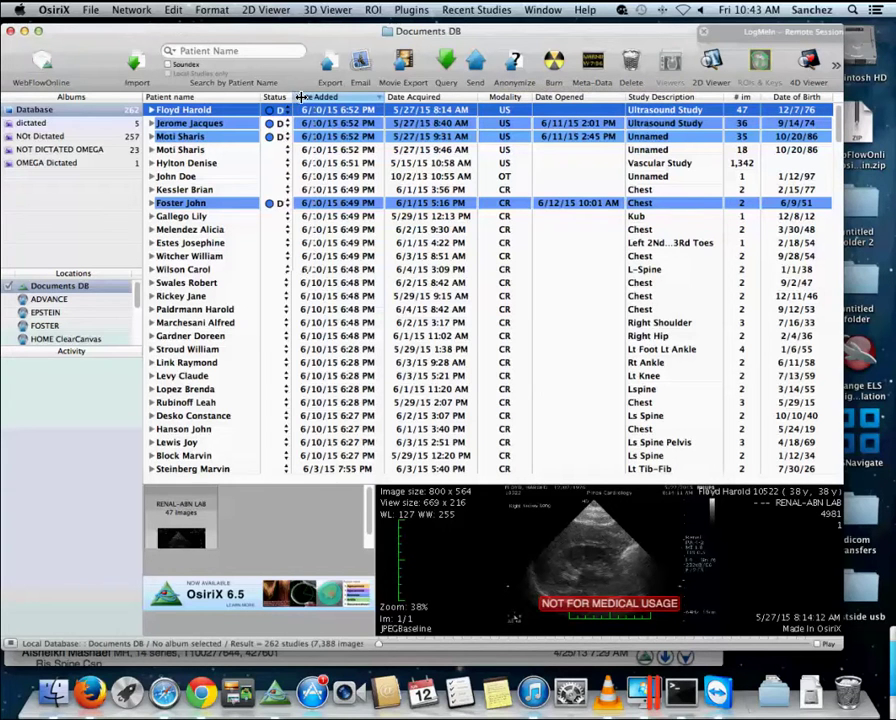
# Widen the Status column, then select and open the left 2nd and 3rd toes X-ray study.
pyautogui.moveTo(299, 97); pyautogui.dragTo(304, 97)
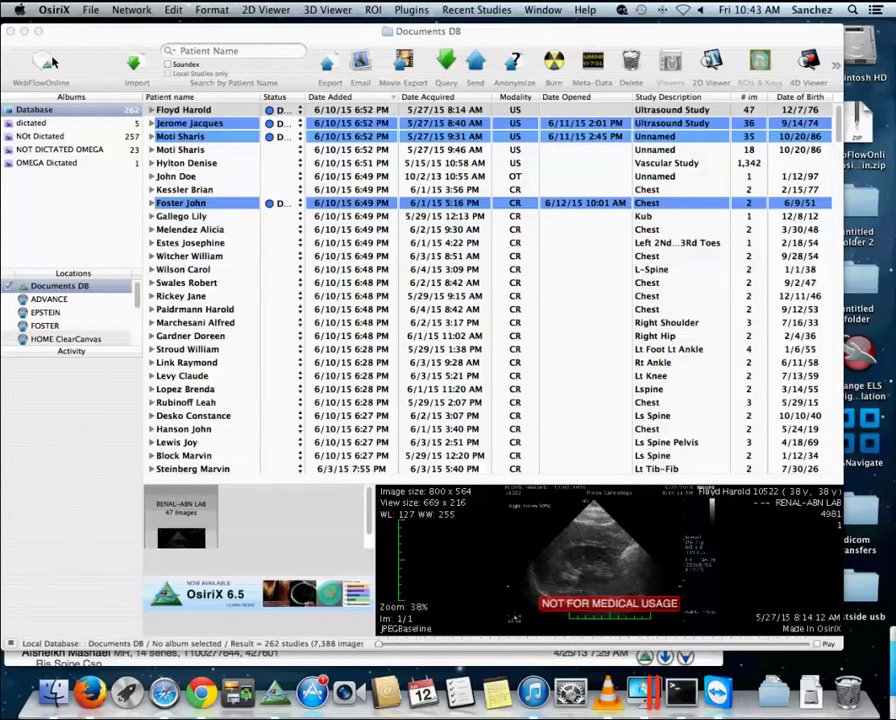
pyautogui.click(200, 243)
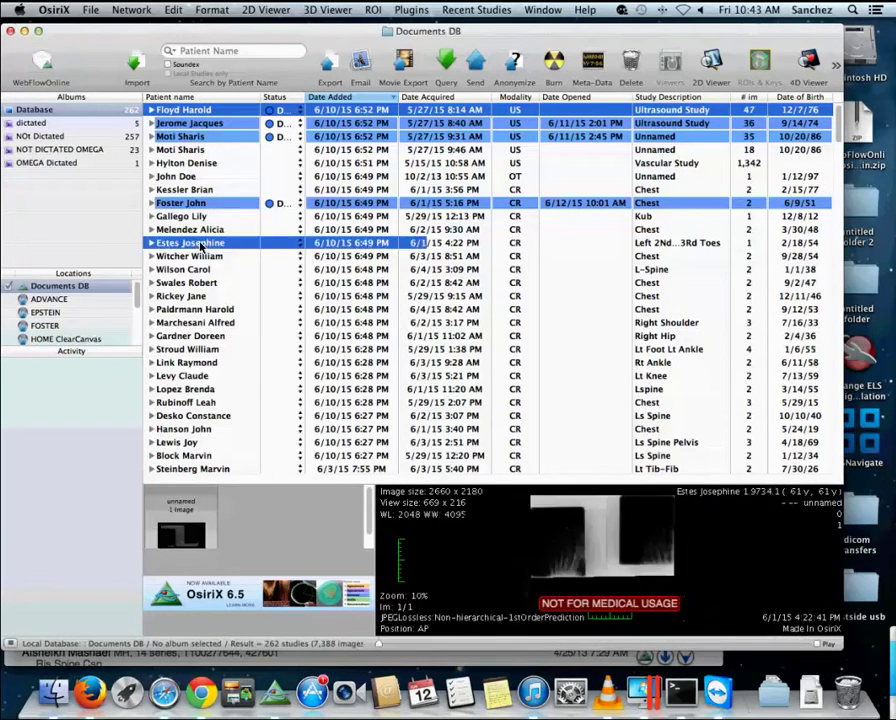
pyautogui.click(38, 66)
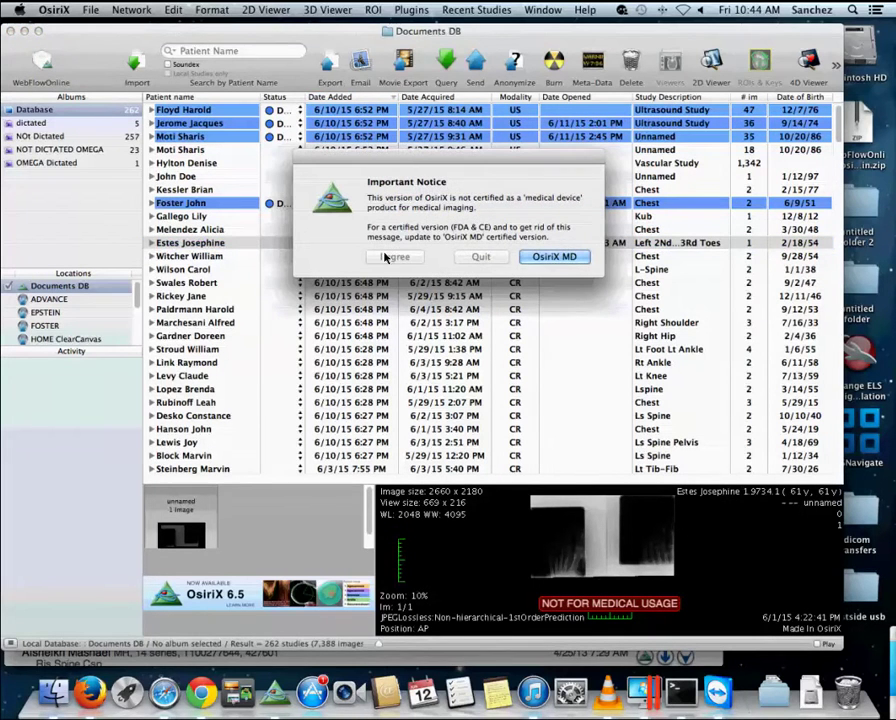
# Accept the Important Notice, then select the page address, patient name and referring physician's surname in the form.
pyautogui.click(393, 257)
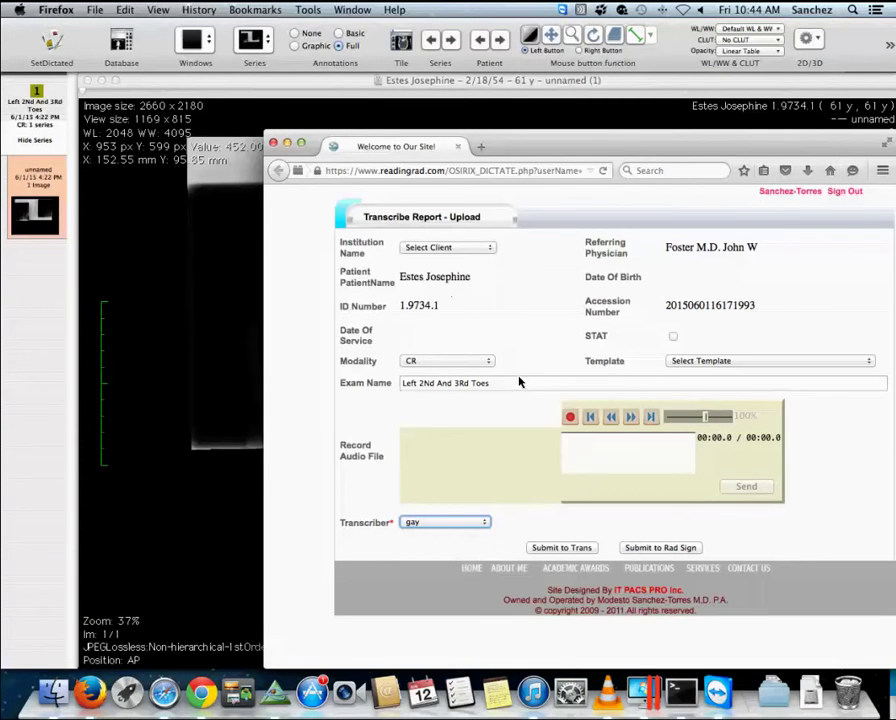
pyautogui.click(508, 171)
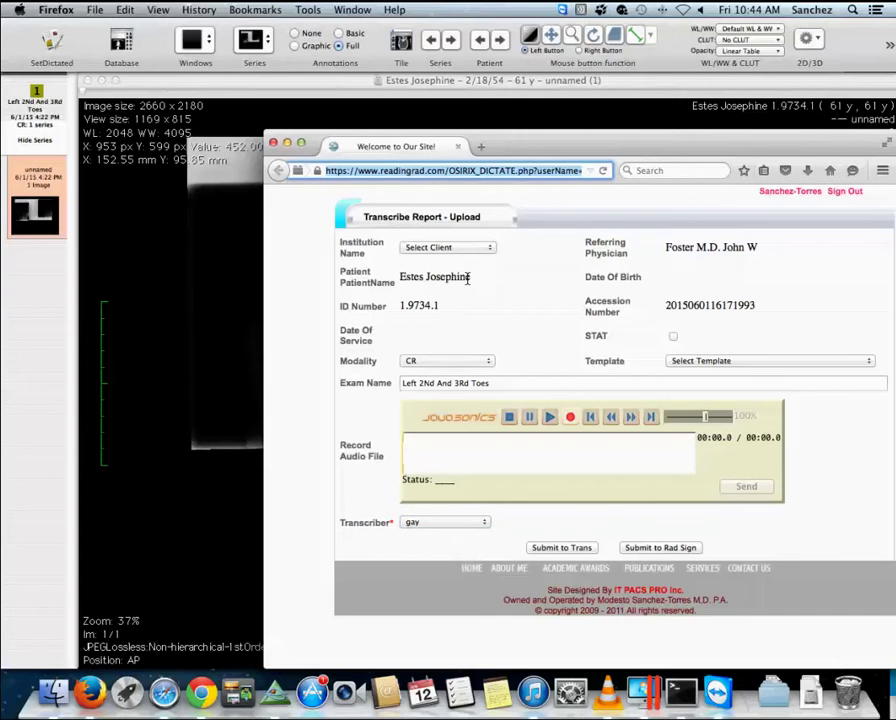
pyautogui.tripleClick(421, 288)
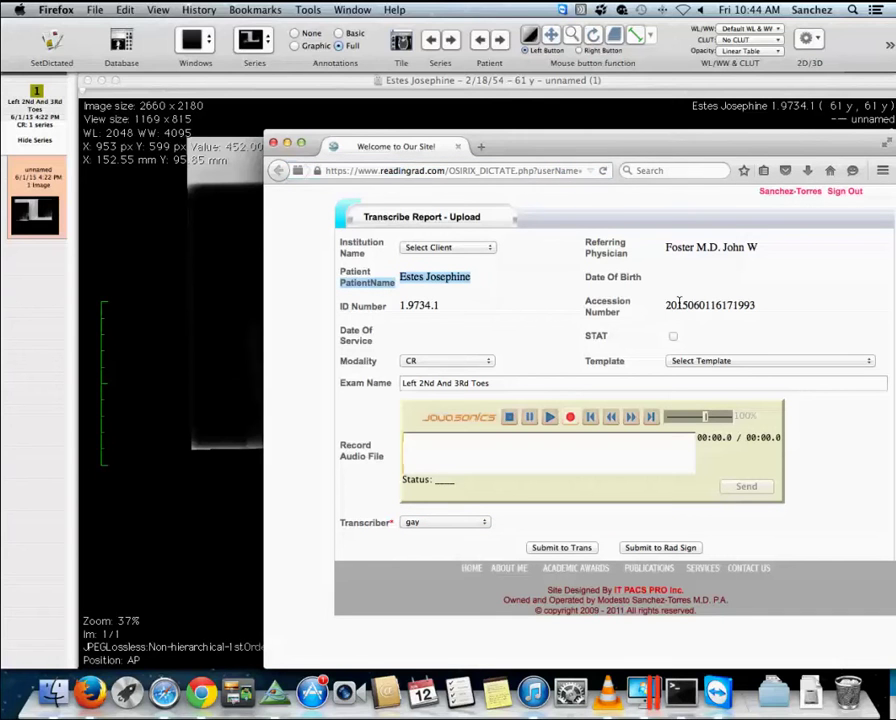
pyautogui.moveTo(665, 260); pyautogui.dragTo(665, 247)
pyautogui.doubleClick(670, 245)
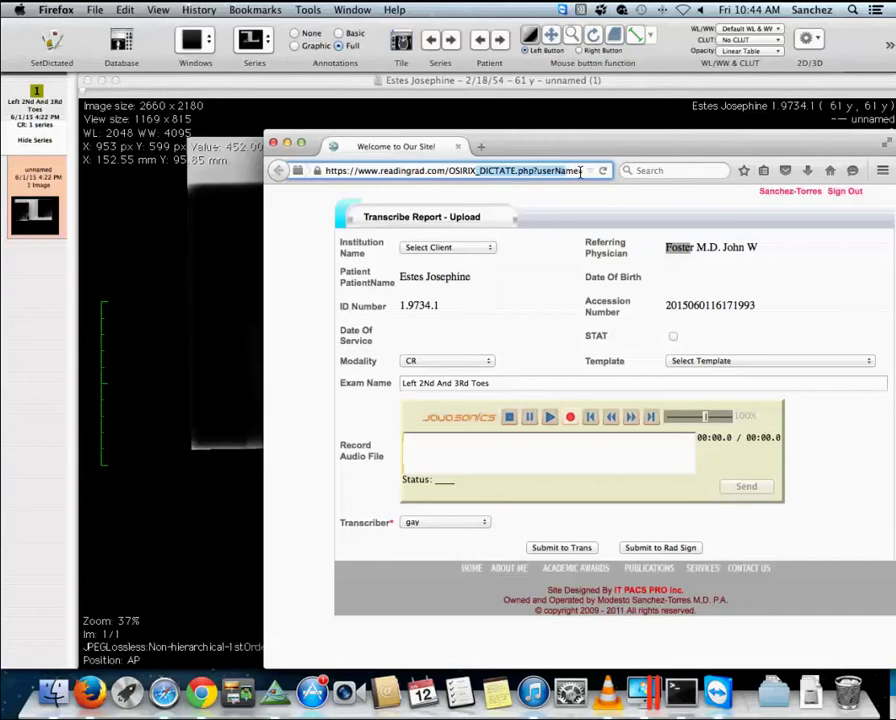
pyautogui.moveTo(580, 172); pyautogui.dragTo(605, 170)
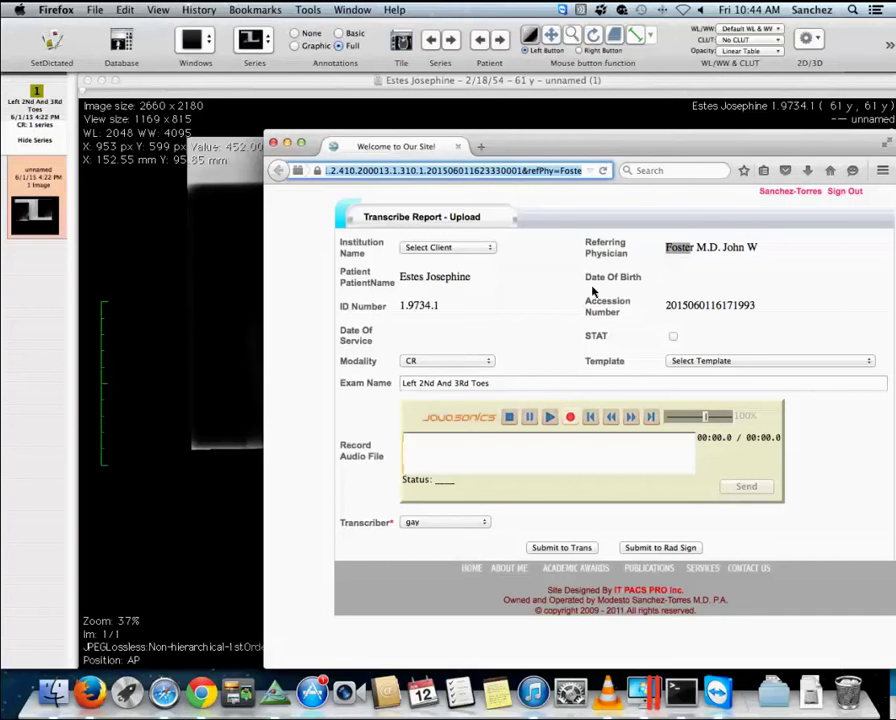
# Record a 2.5-second dictation, upload it as a .wav file, and close the form window.
pyautogui.click(570, 417)
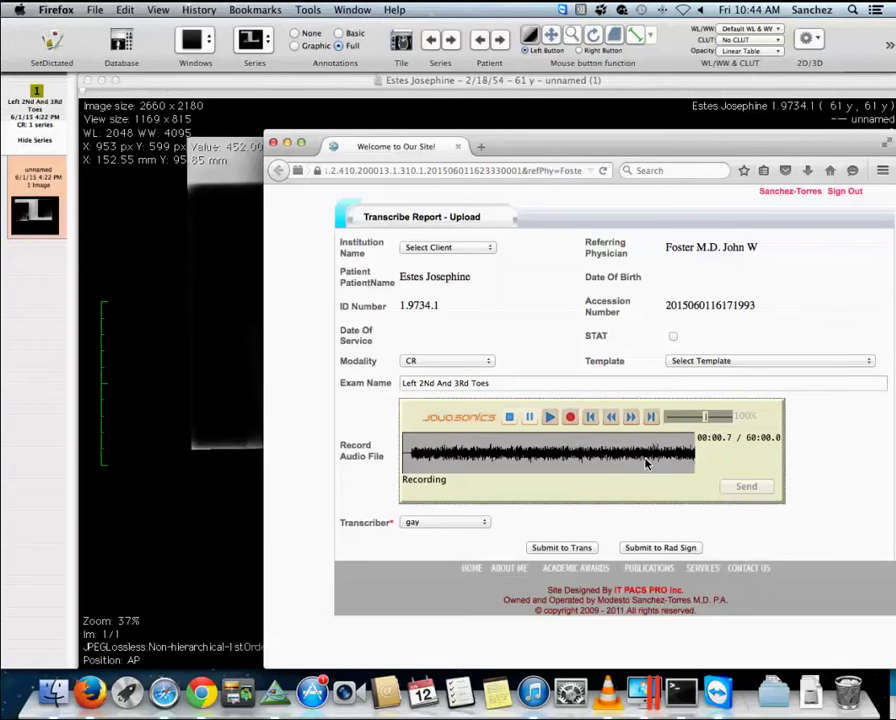
pyautogui.click(740, 487)
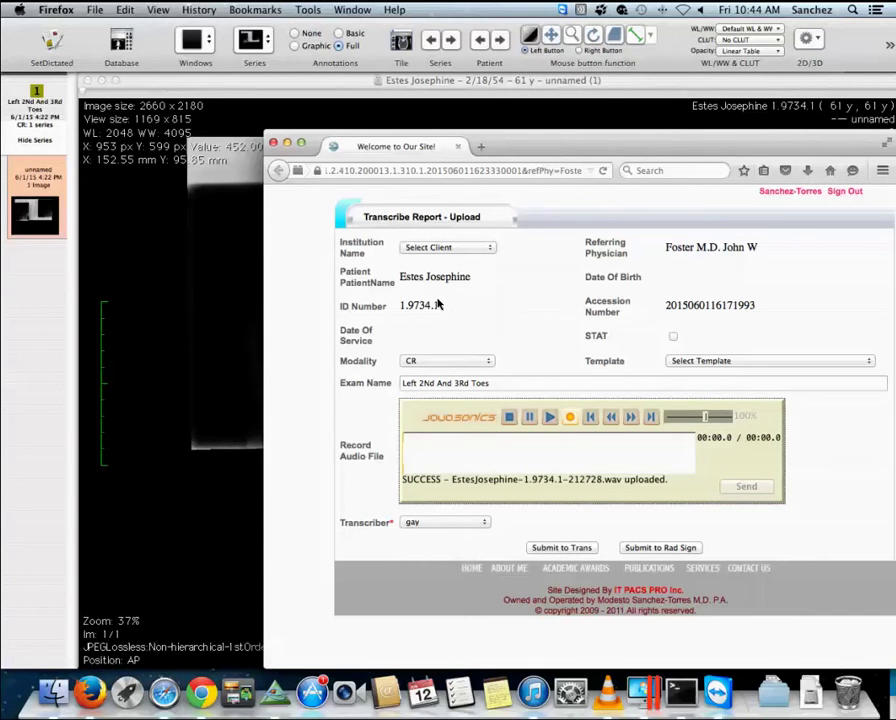
pyautogui.click(273, 144)
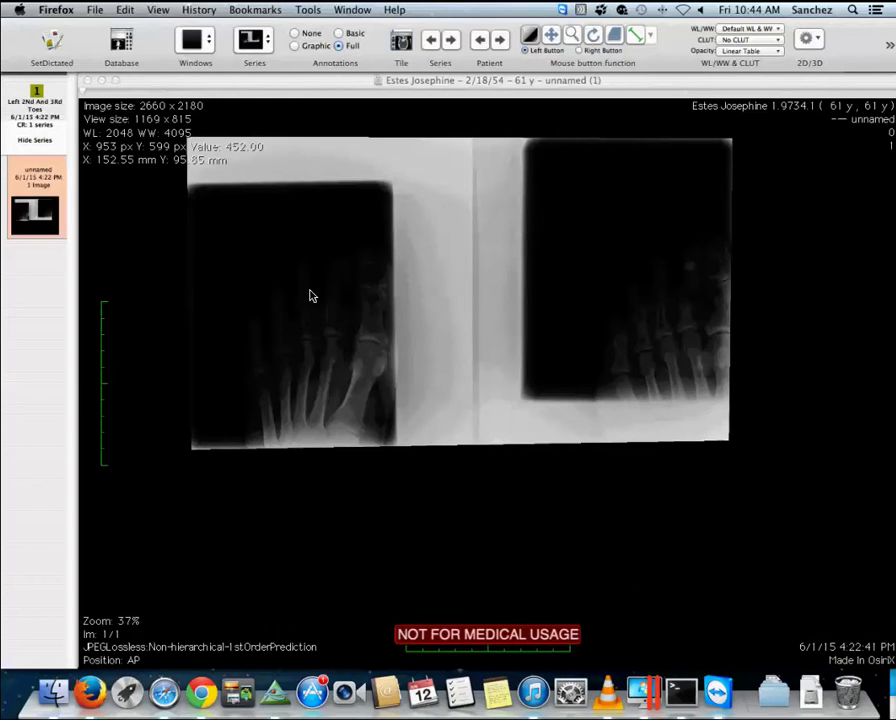
# Magnify the X-ray from 37% to 55%, then mark the study dictated with SetDictated.
pyautogui.rightClick(312, 258)
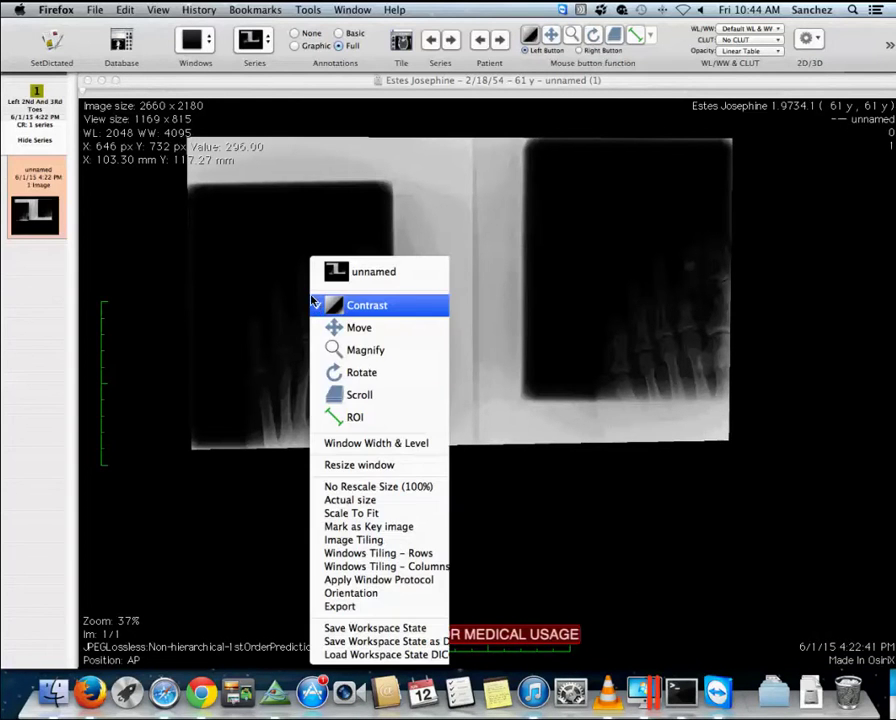
pyautogui.click(360, 351)
pyautogui.moveTo(359, 284)
pyautogui.mouseDown()
pyautogui.moveTo(368, 324)
pyautogui.moveTo(370, 300)
pyautogui.mouseUp()
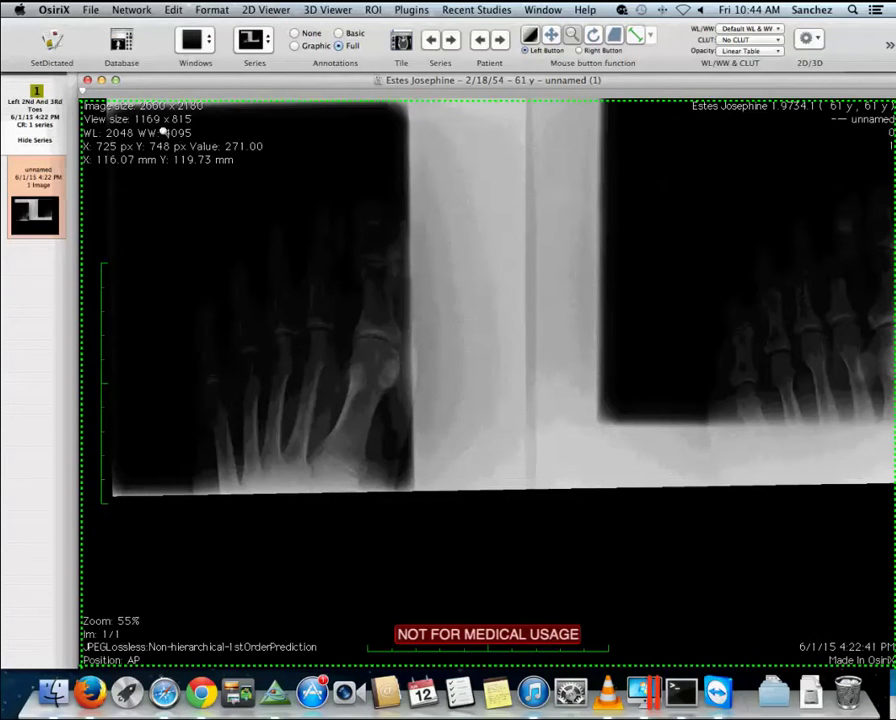
pyautogui.click(53, 45)
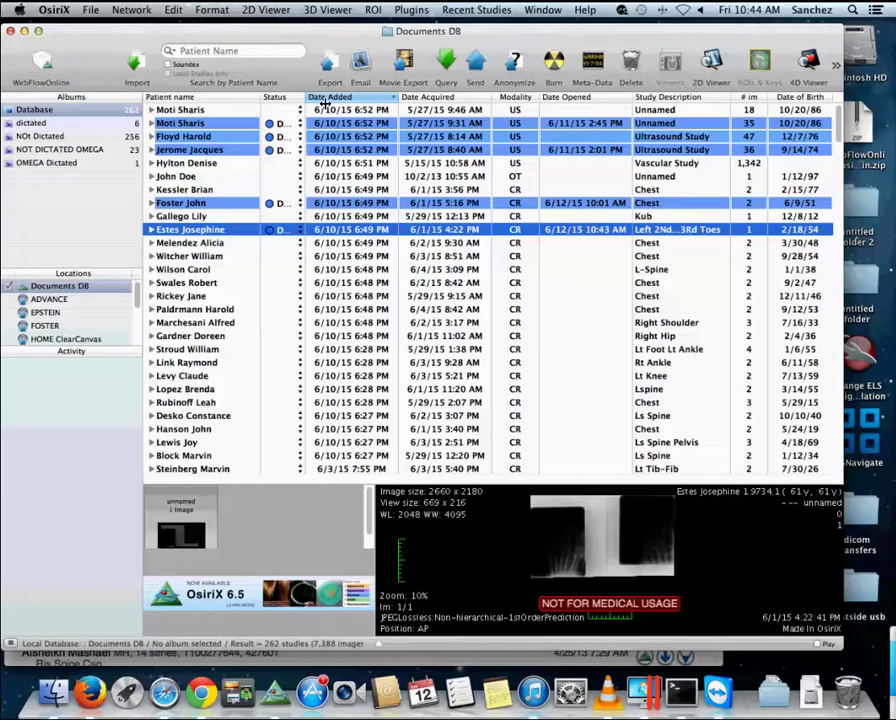
# Widen the Status column, show NOT DICTATED OMEGA, and view its criteria as SQL before cancelling.
pyautogui.moveTo(320, 97); pyautogui.dragTo(336, 97)
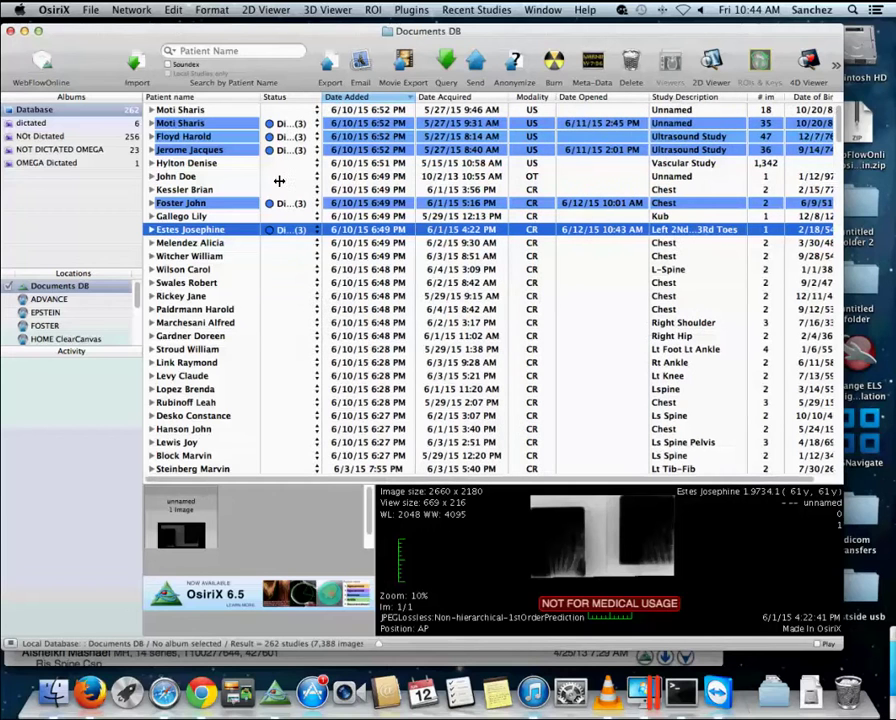
pyautogui.click(44, 150)
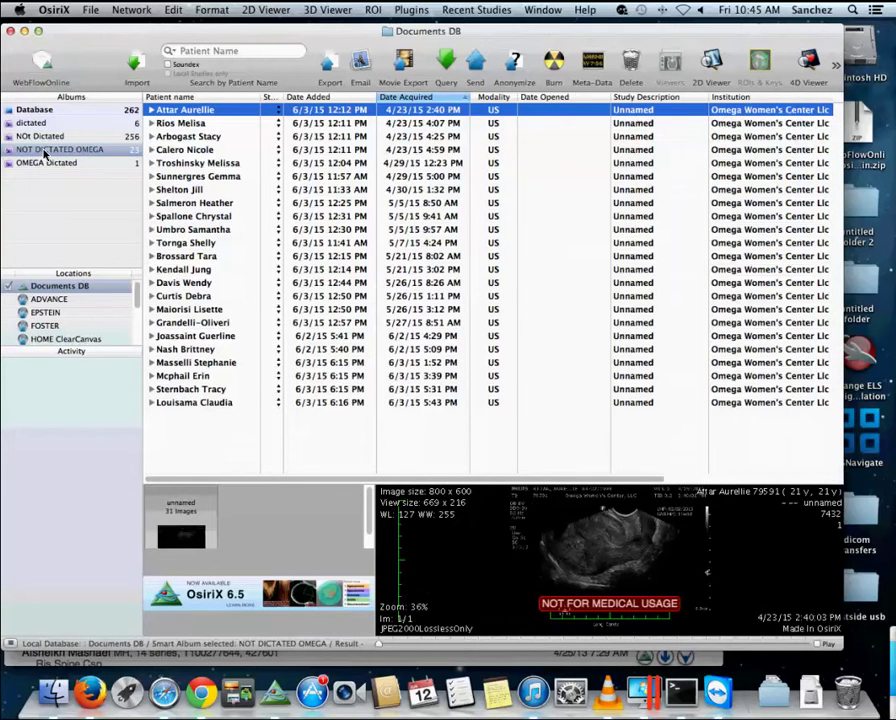
pyautogui.rightClick(44, 152)
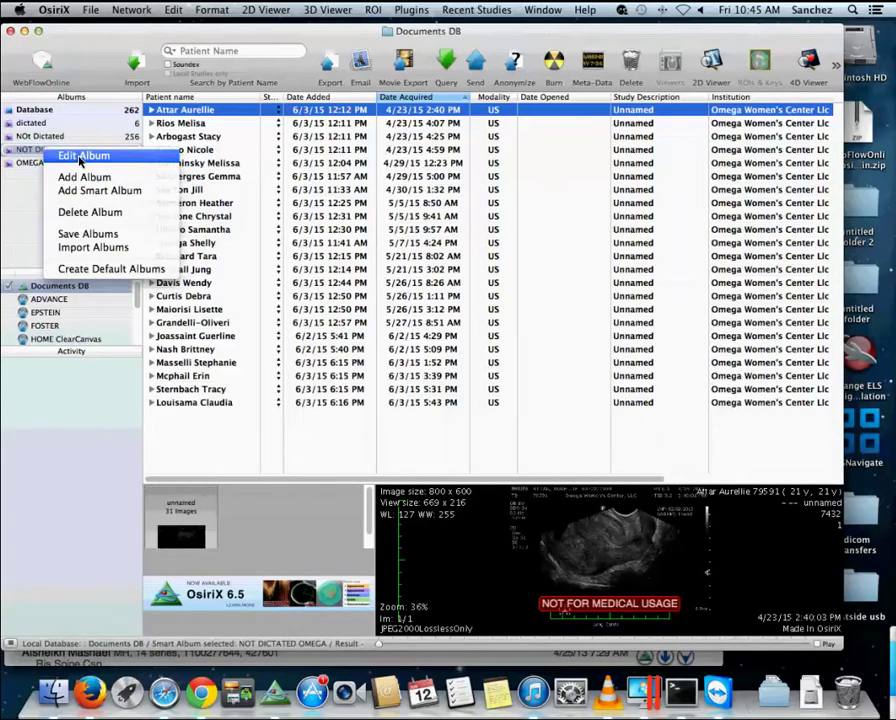
pyautogui.click(82, 157)
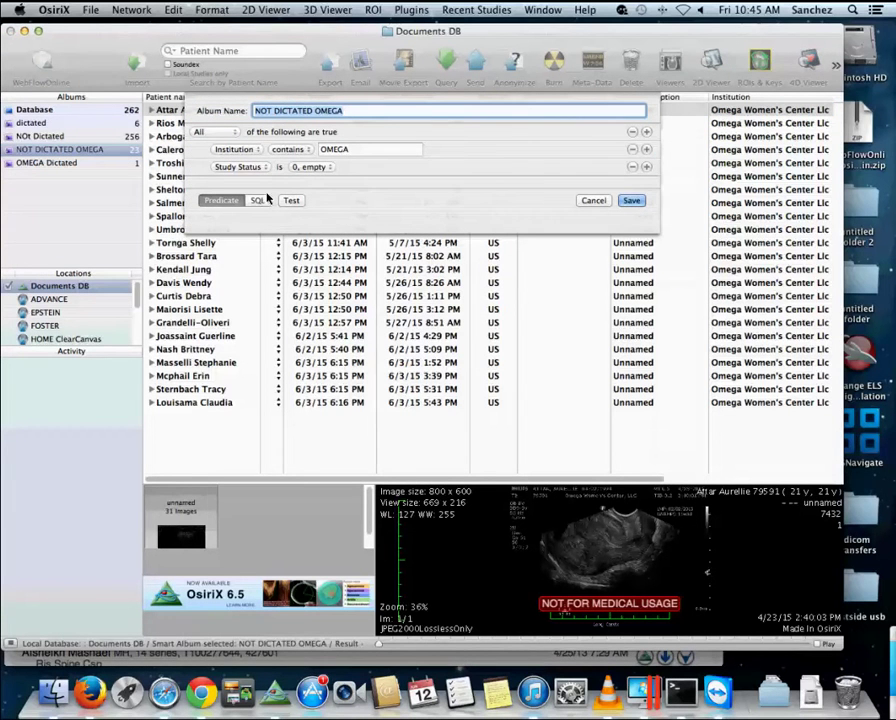
pyautogui.click(258, 200)
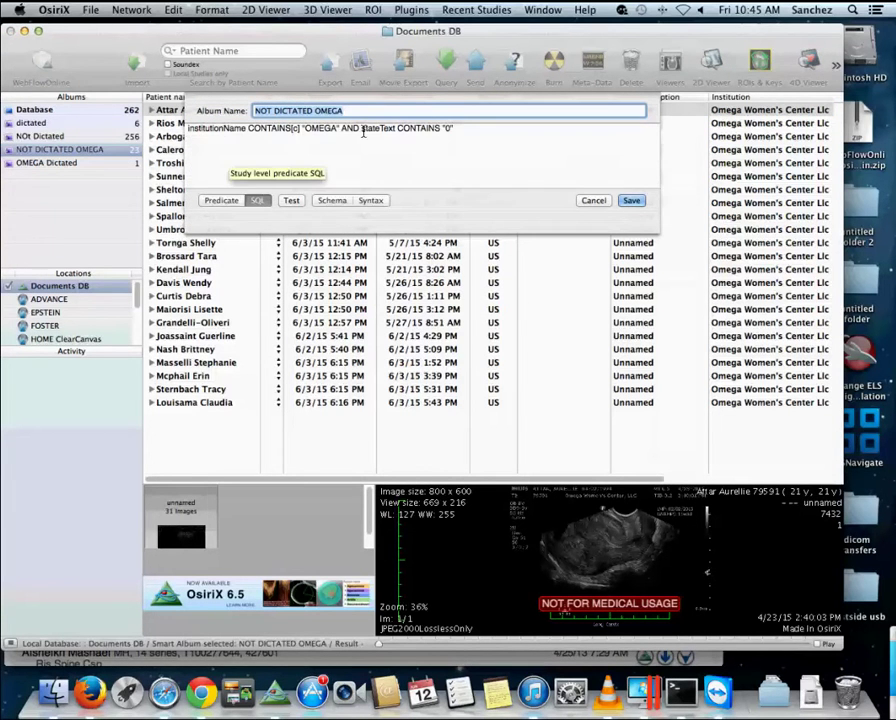
pyautogui.click(600, 202)
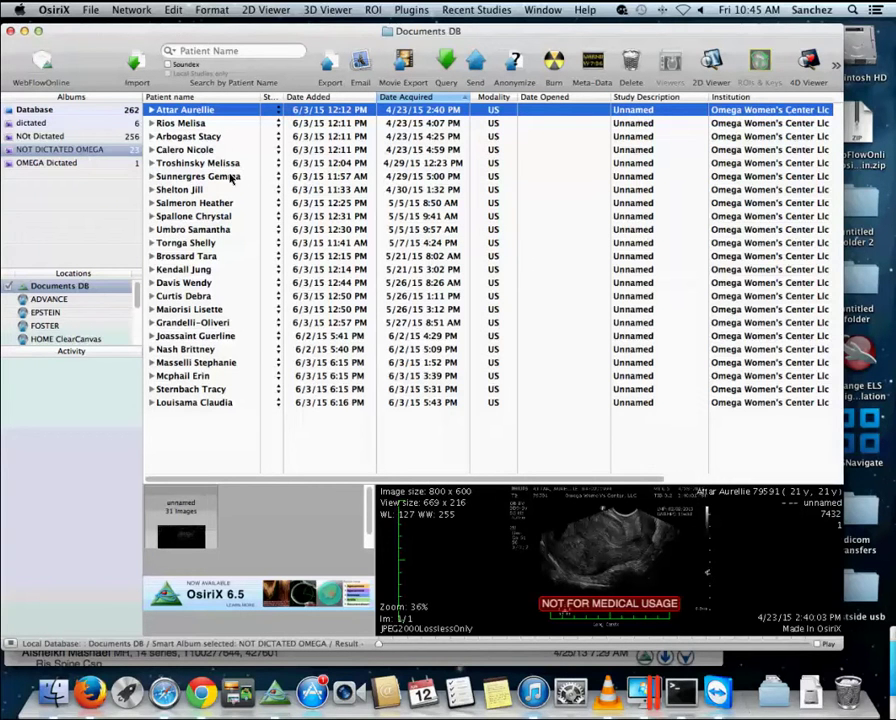
# Check OMEGA Dictated, then set four NOT DICTATED OMEGA studies' status to Dictated.
pyautogui.click(80, 164)
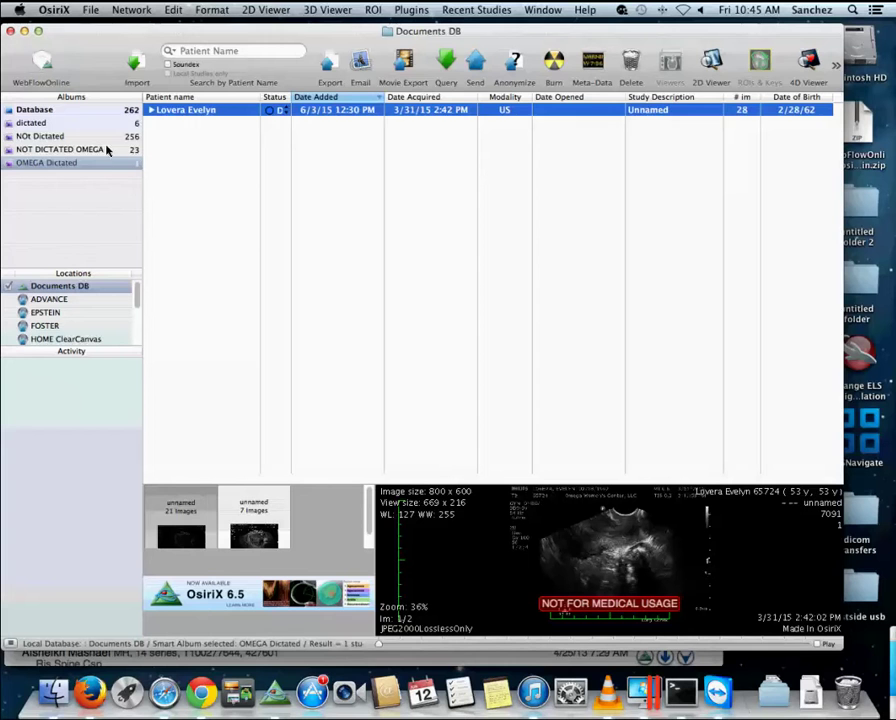
pyautogui.click(98, 150)
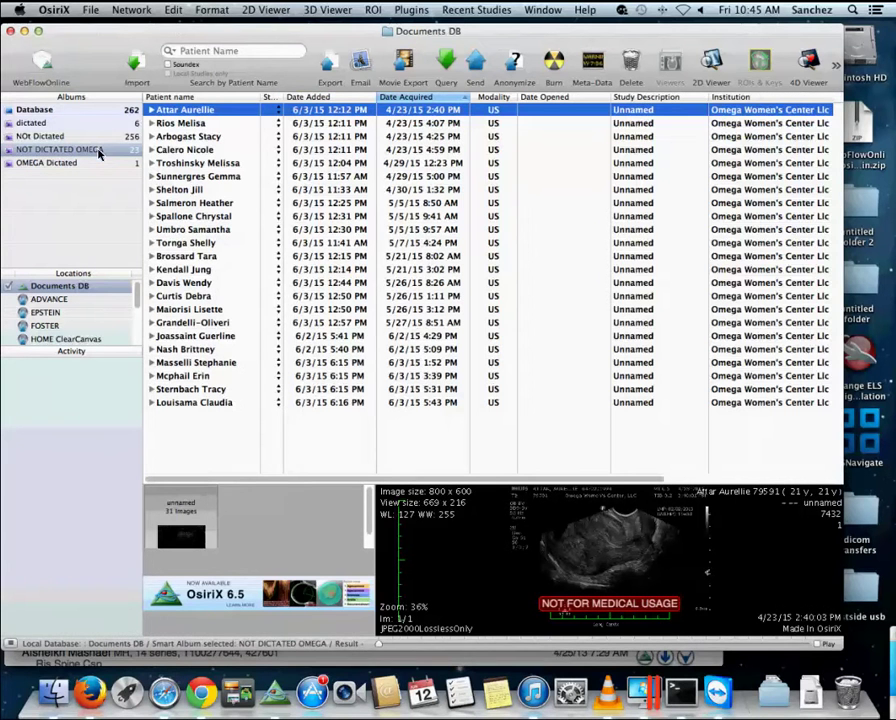
pyautogui.click(277, 163)
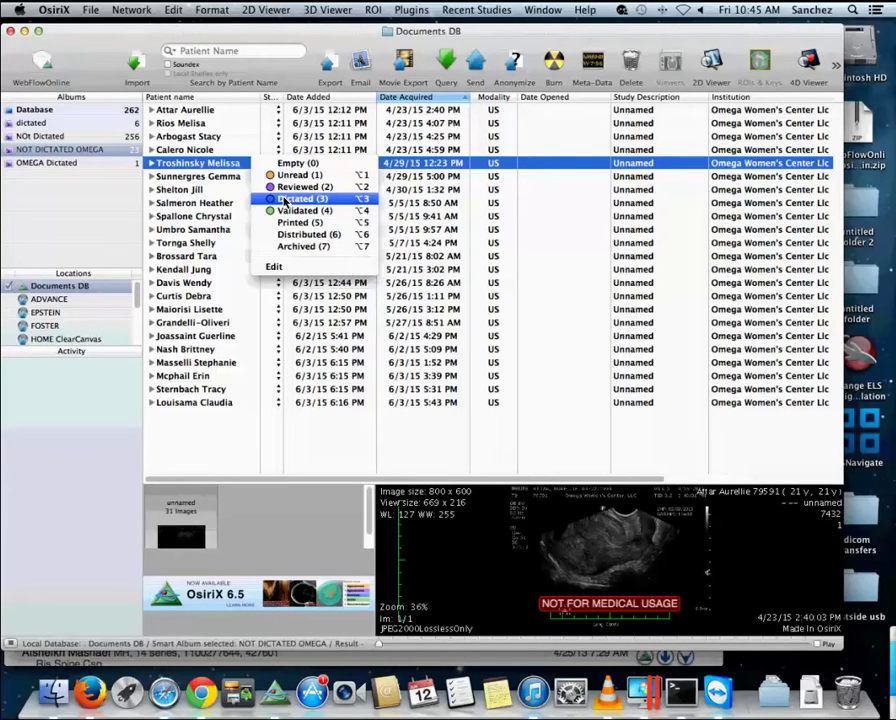
pyautogui.click(284, 200)
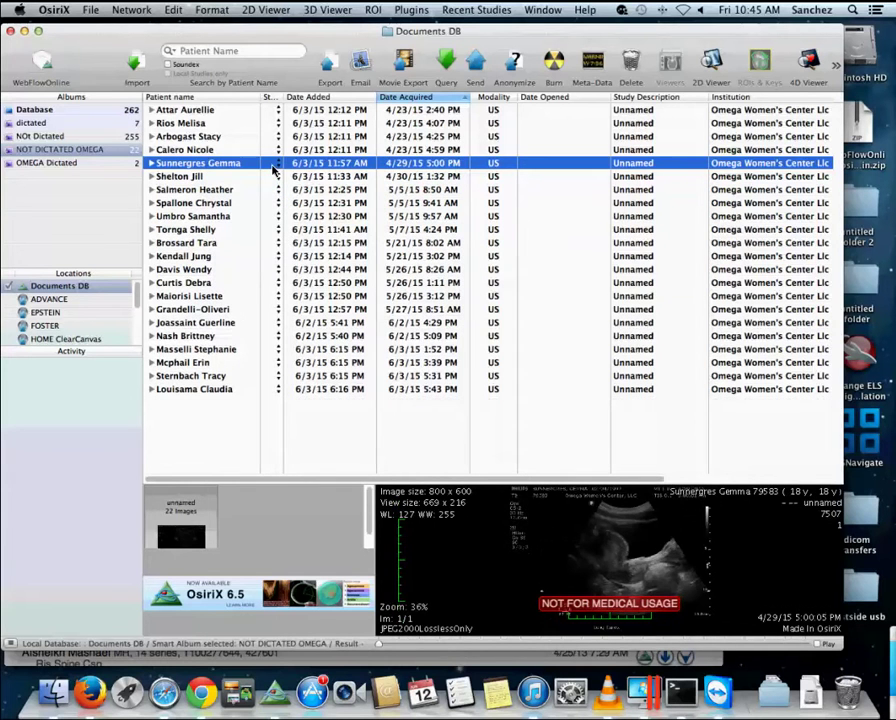
pyautogui.click(272, 168)
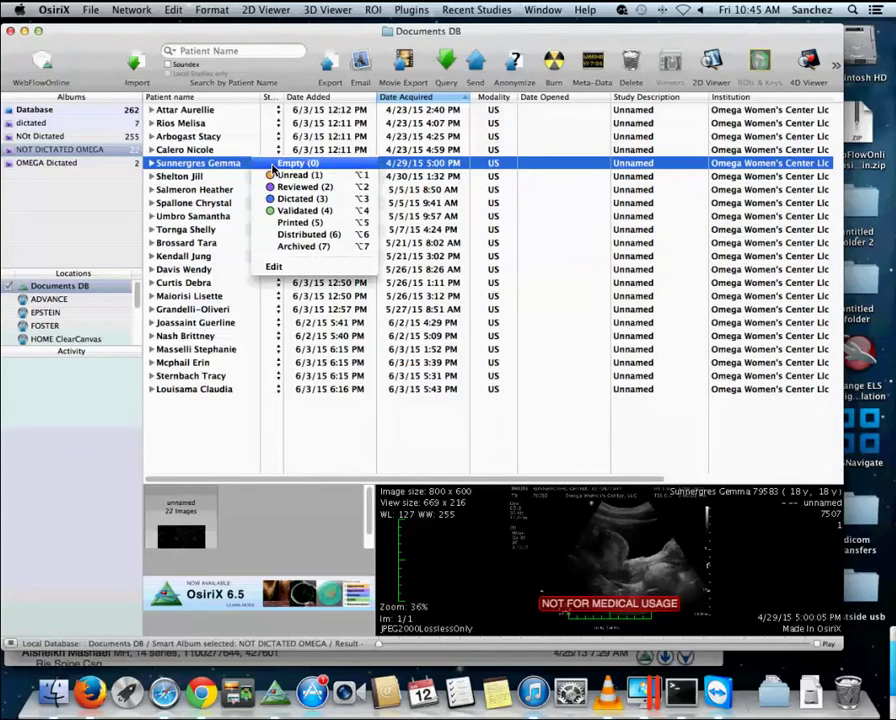
pyautogui.click(287, 201)
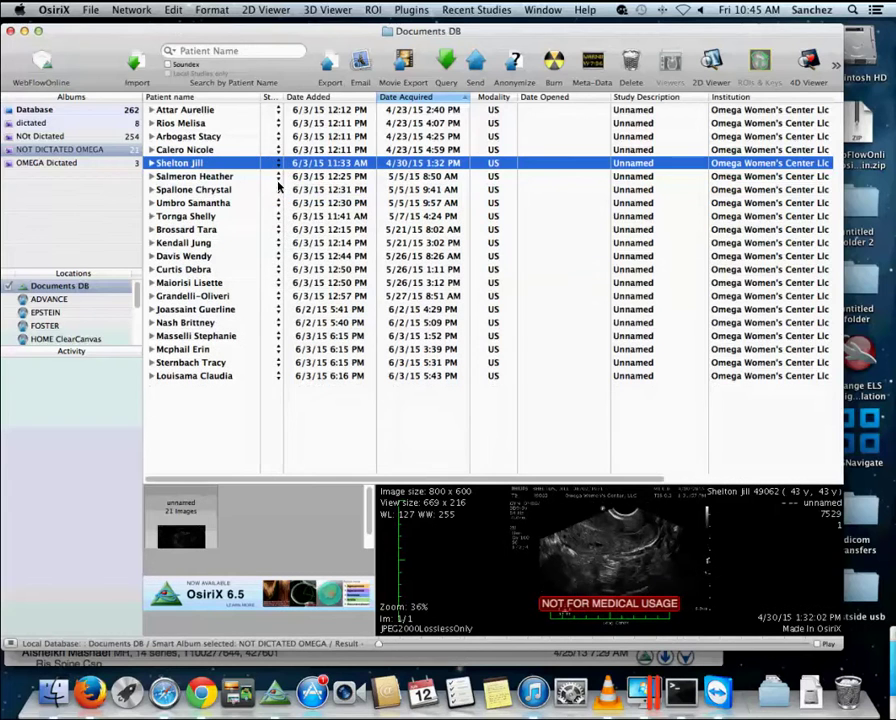
pyautogui.click(277, 177)
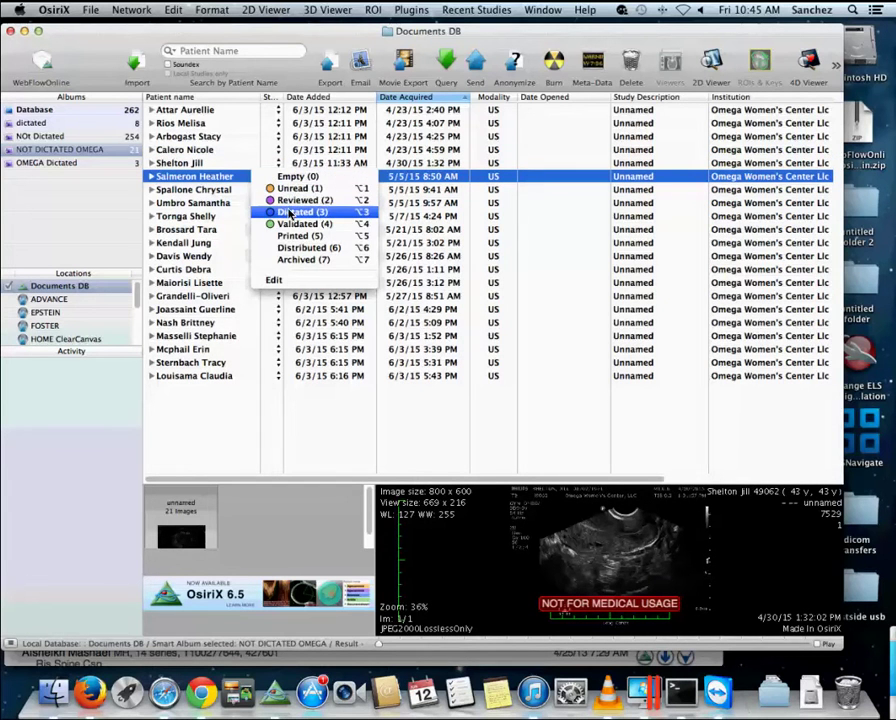
pyautogui.click(288, 212)
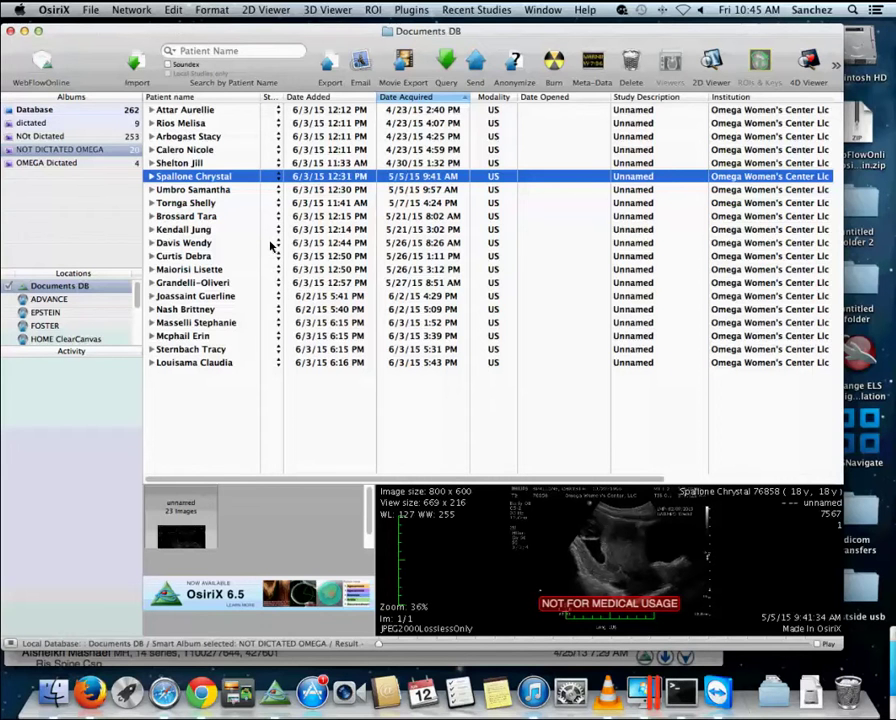
pyautogui.click(276, 243)
pyautogui.click(283, 283)
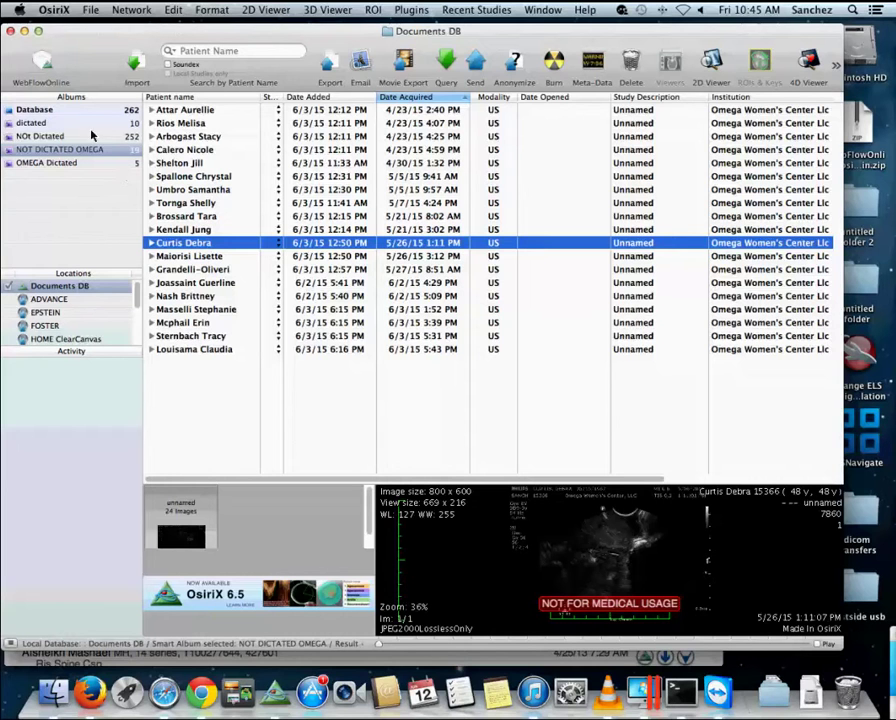
pyautogui.rightClick(76, 184)
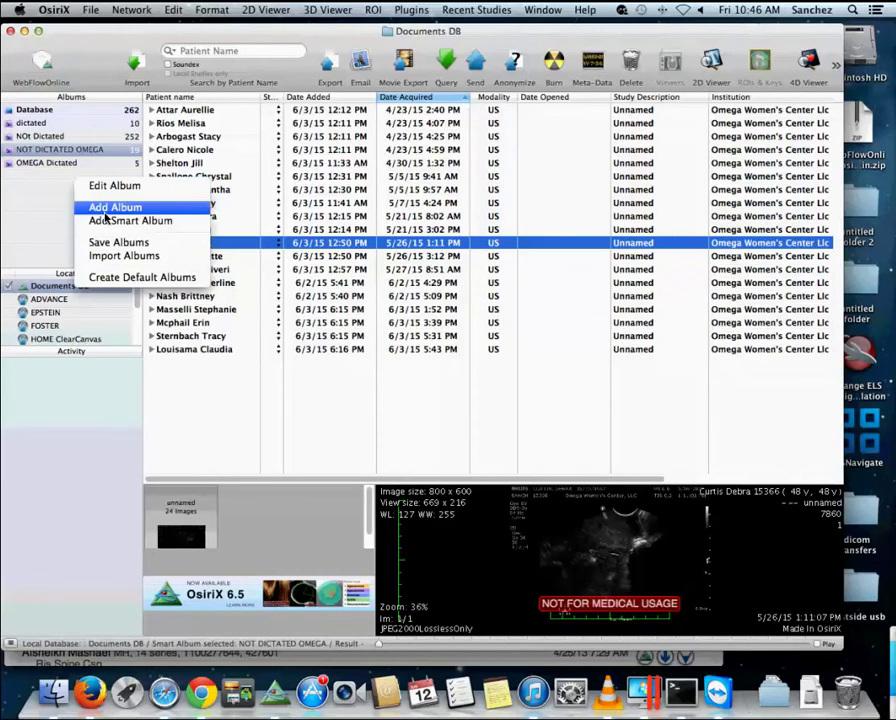
# Inspect the album's criterion field list, cancel the editor, and show the study's Meta-Data tags.
pyautogui.click(114, 186)
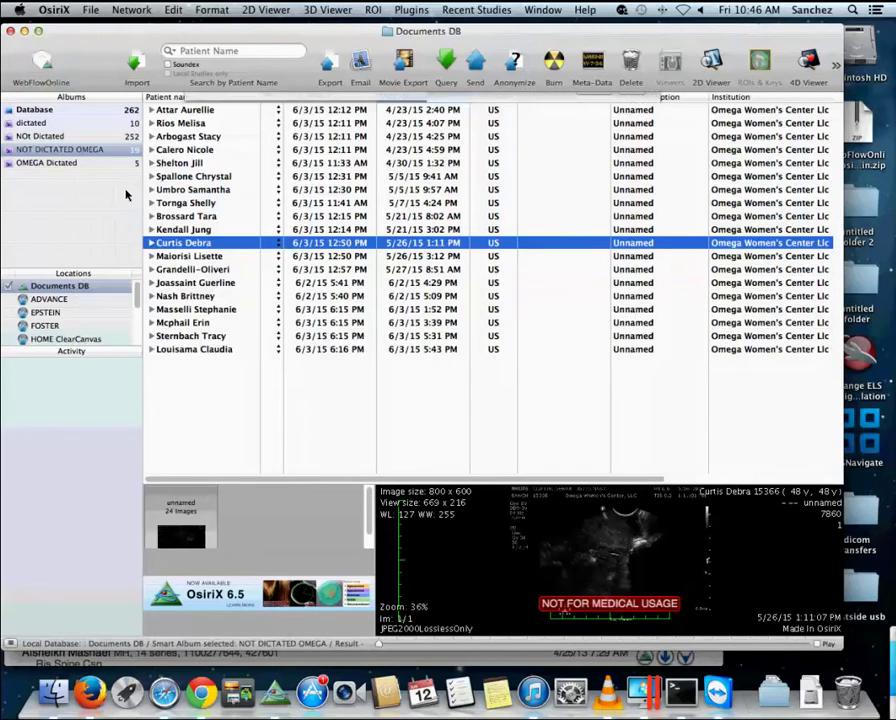
pyautogui.click(238, 151)
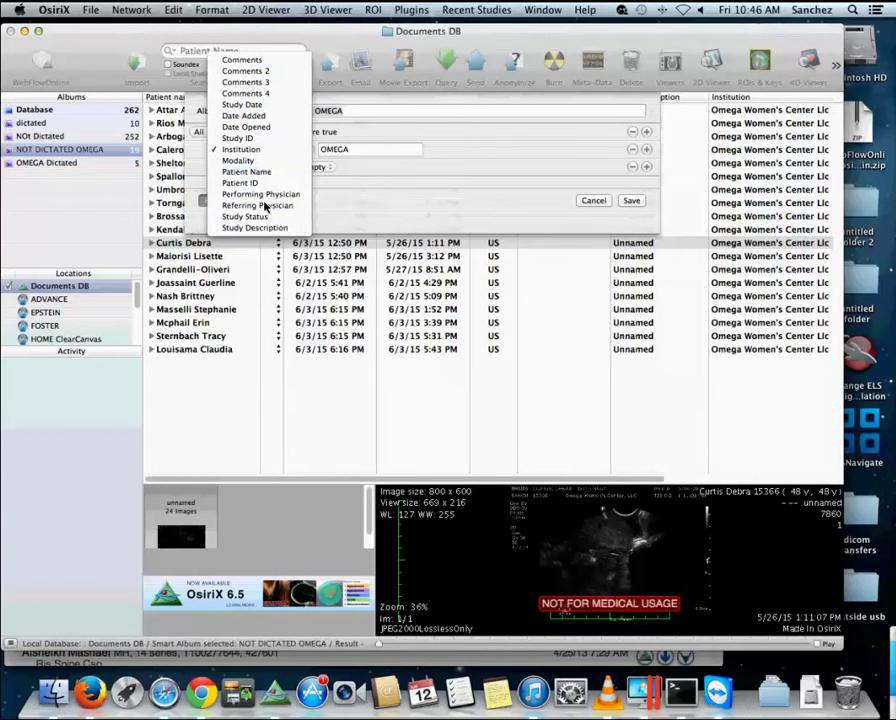
pyautogui.click(591, 201)
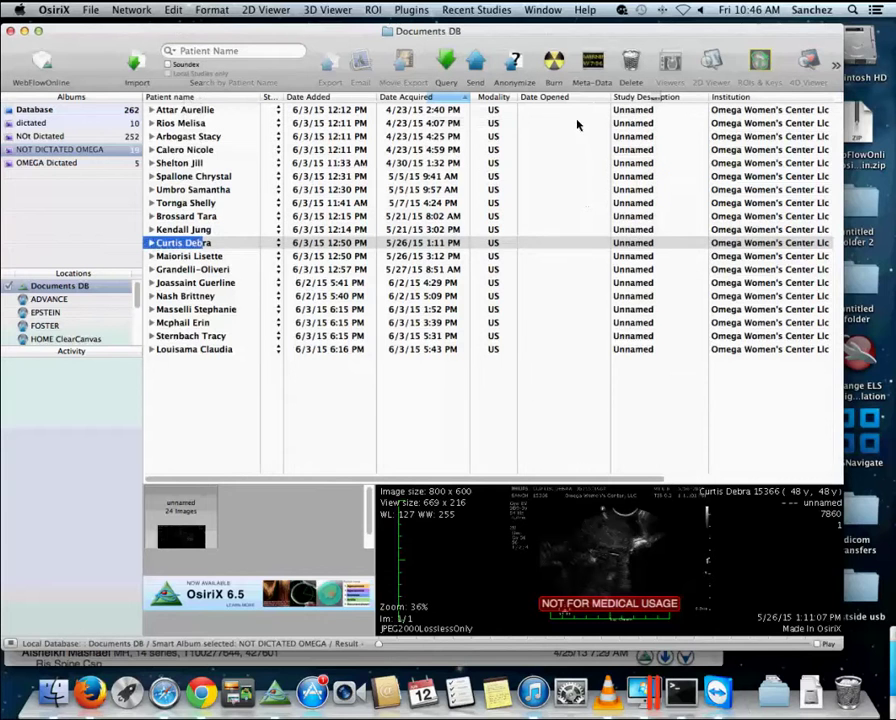
pyautogui.click(594, 66)
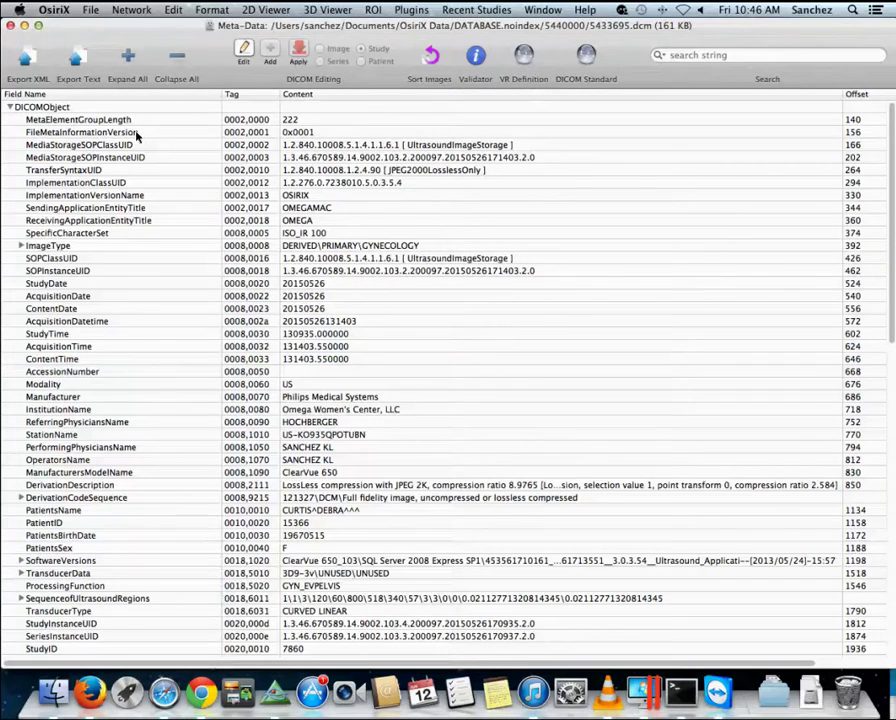
# Copy the SendingApplicationEntityTitle (0002,0017) tag name from the metadata list.
pyautogui.click(108, 210)
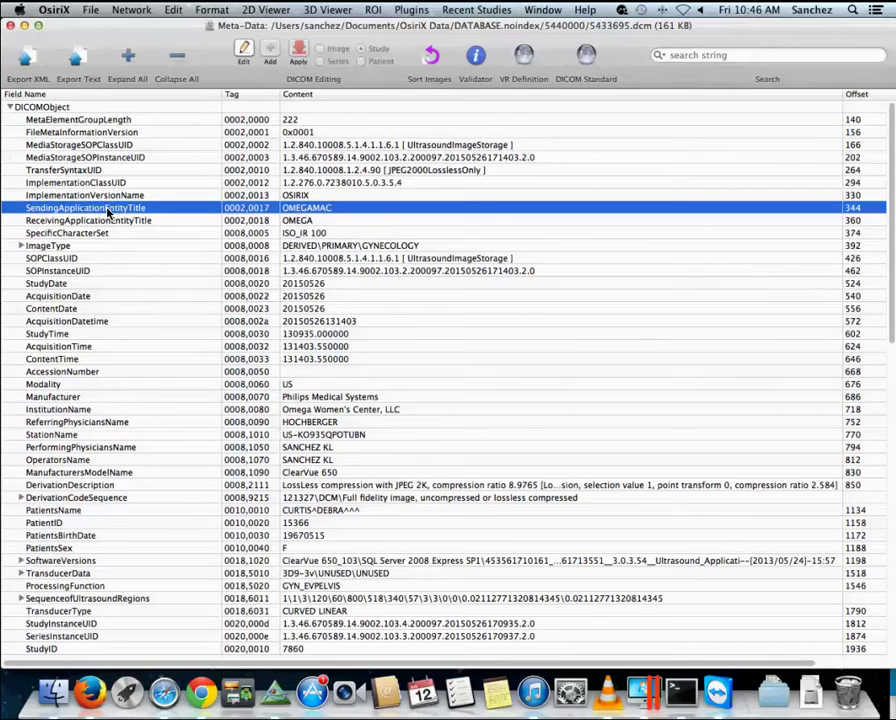
pyautogui.doubleClick(107, 208)
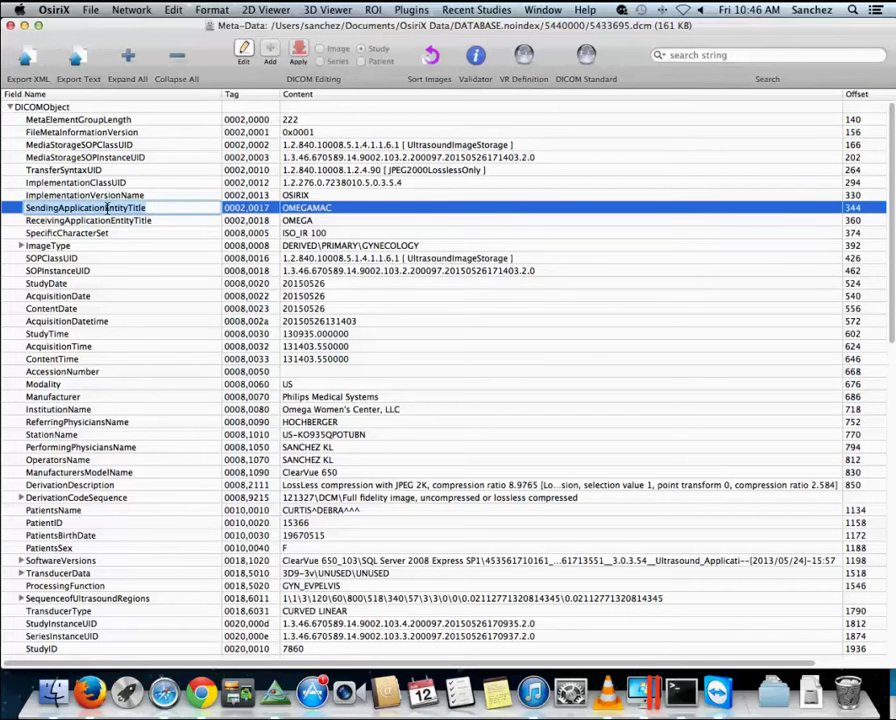
pyautogui.rightClick(107, 208)
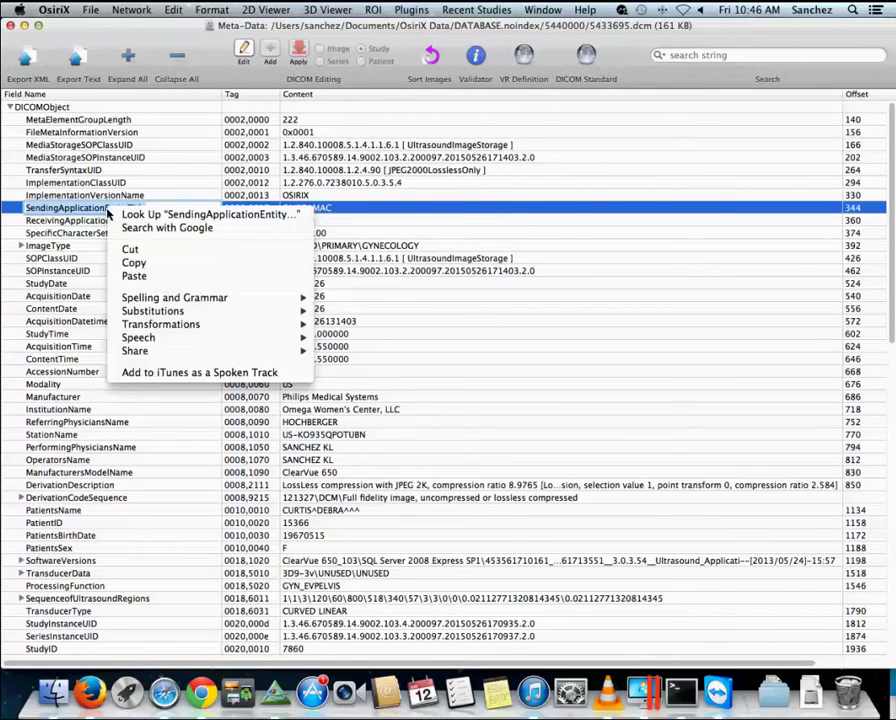
pyautogui.click(143, 263)
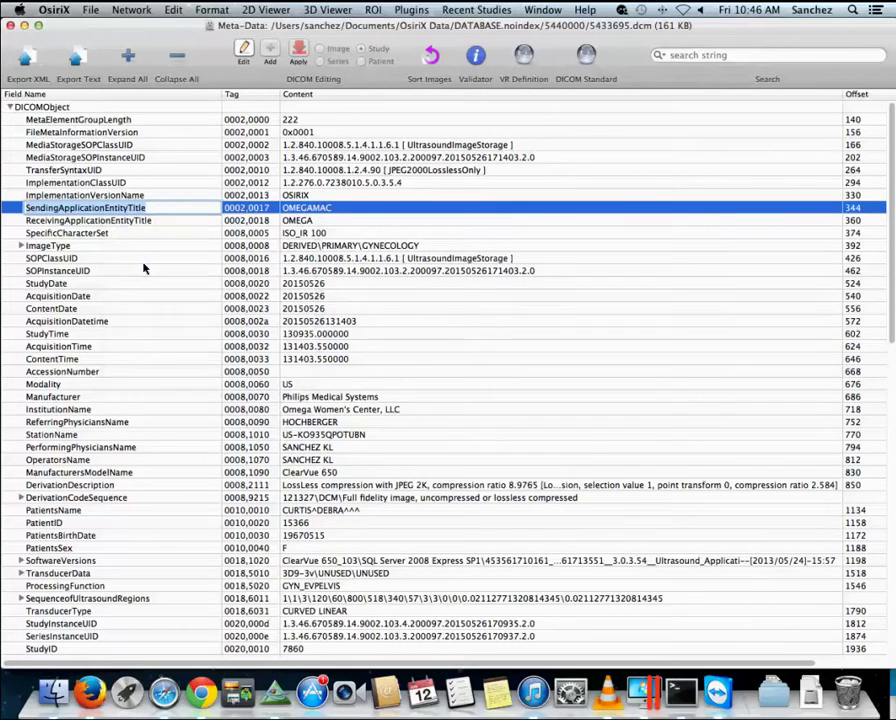
# In the NOT DICTATED OMEGA album's SQL, paste SendingApplicationEntityTitle over institutionName.
pyautogui.click(10, 25)
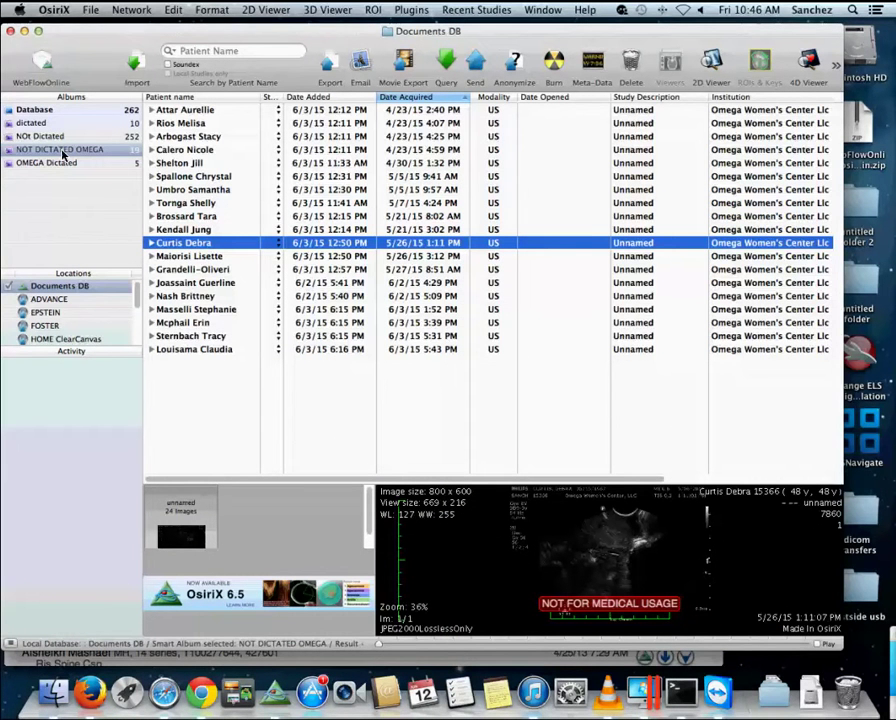
pyautogui.rightClick(62, 153)
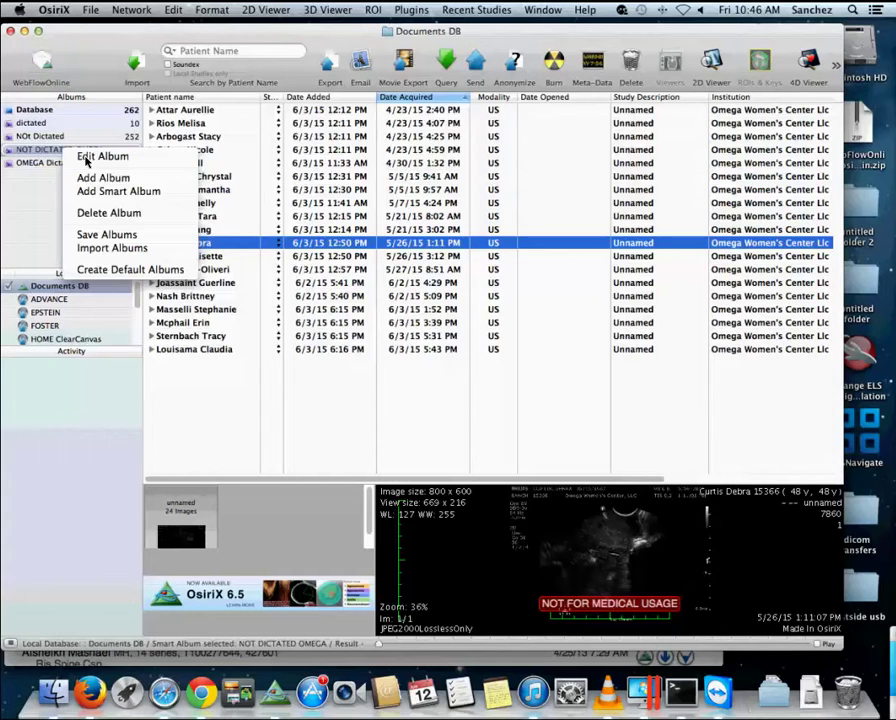
pyautogui.click(88, 158)
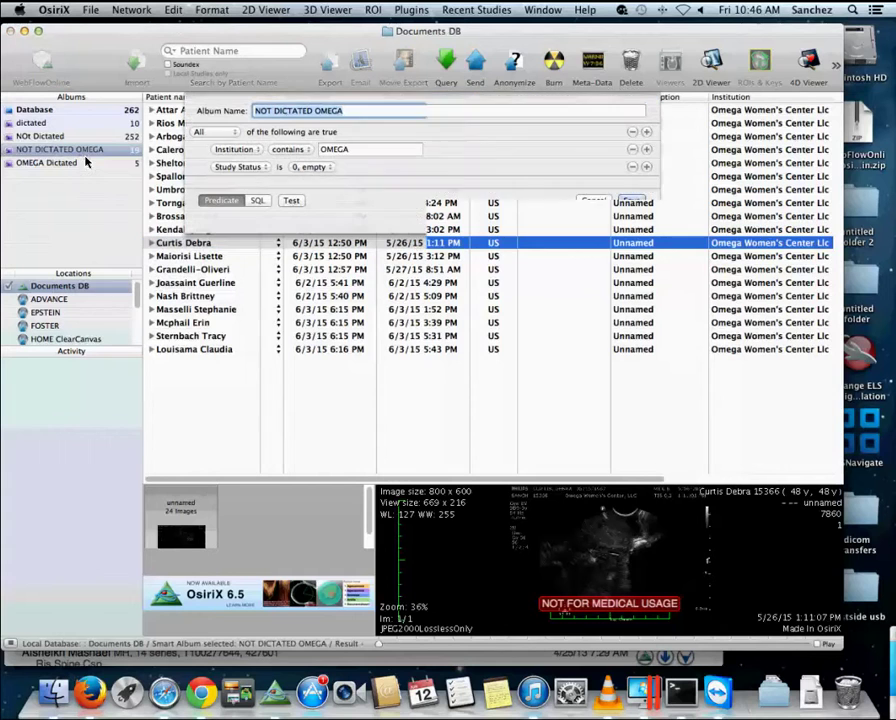
pyautogui.click(257, 201)
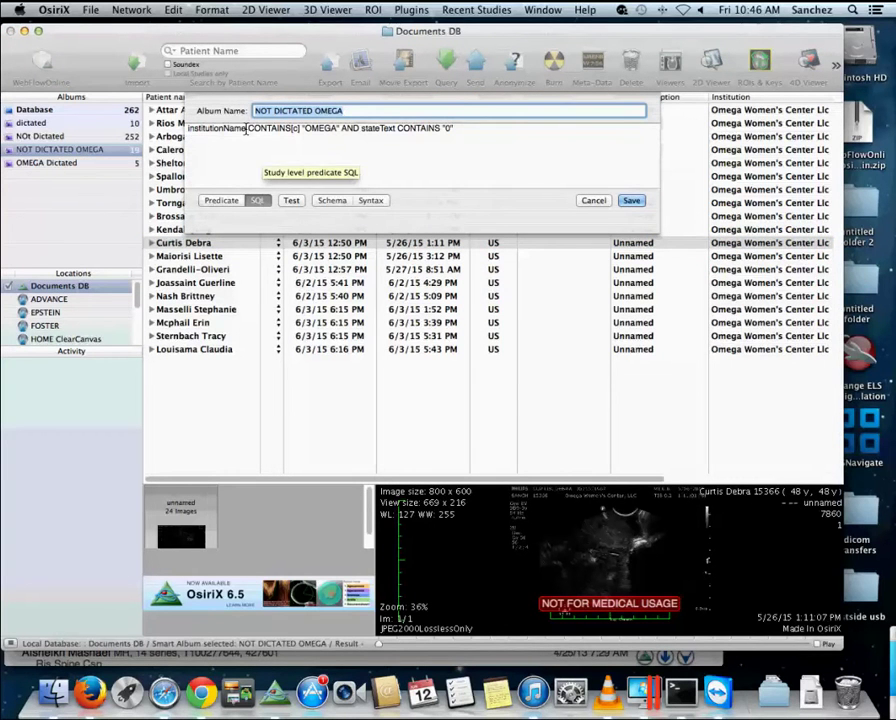
pyautogui.moveTo(245, 130); pyautogui.dragTo(190, 129)
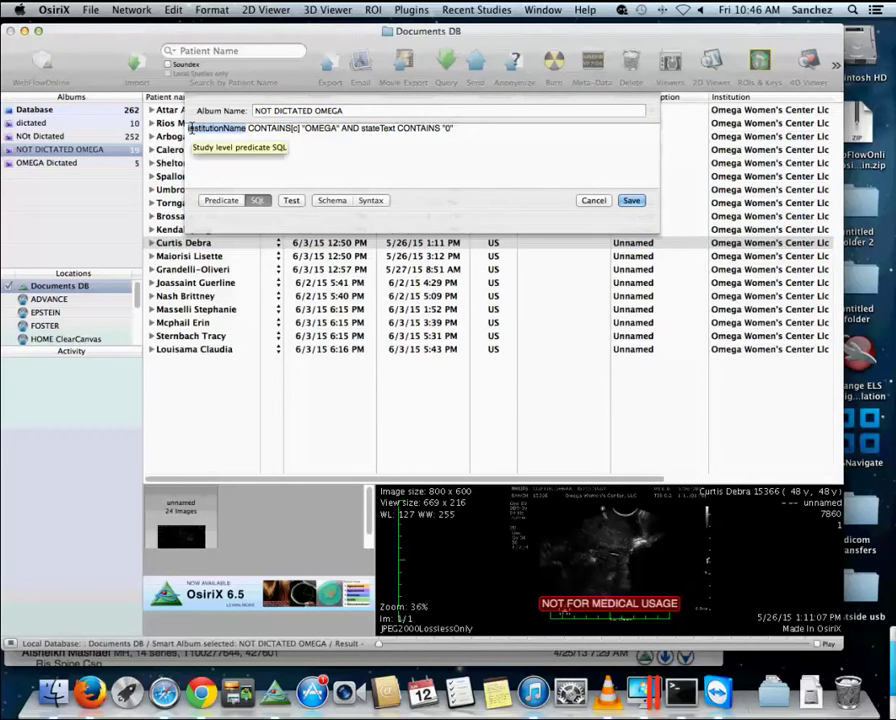
pyautogui.rightClick(190, 129)
pyautogui.click(227, 196)
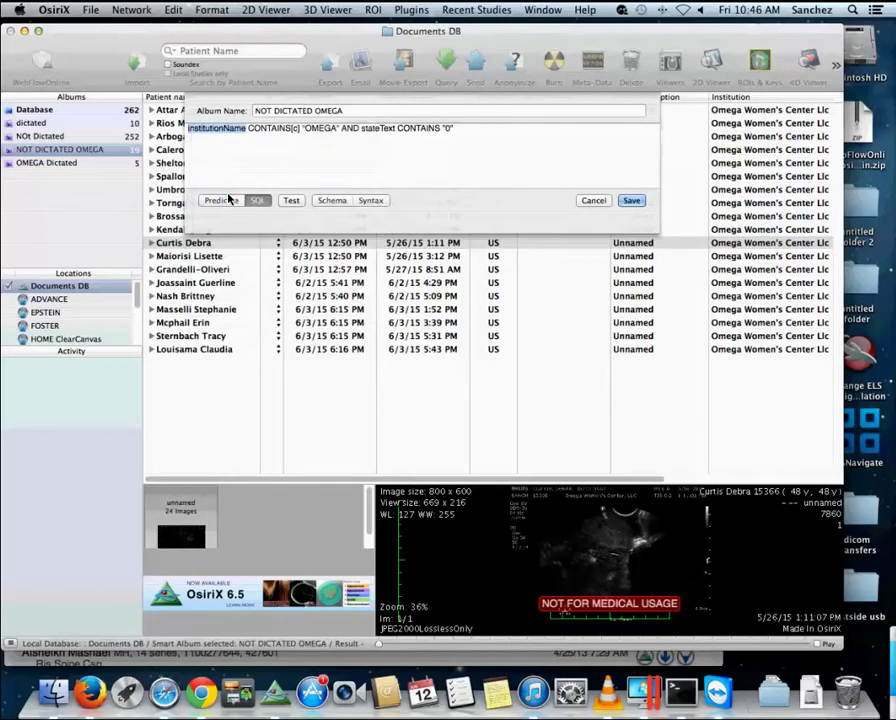
# Switch between predicate rows and SQL to check the edited album rule and its fields.
pyautogui.click(233, 201)
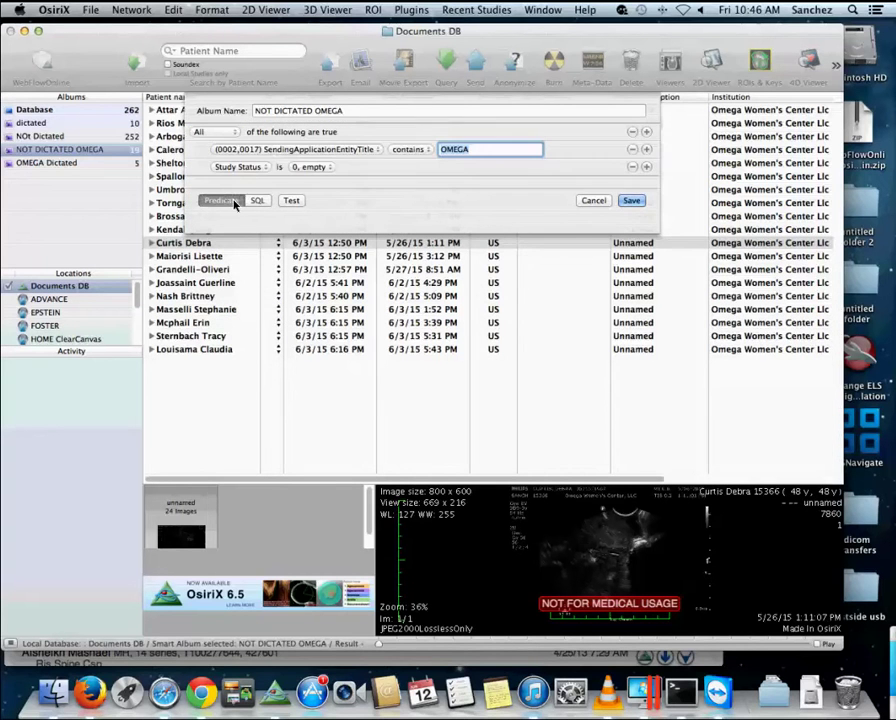
pyautogui.click(262, 150)
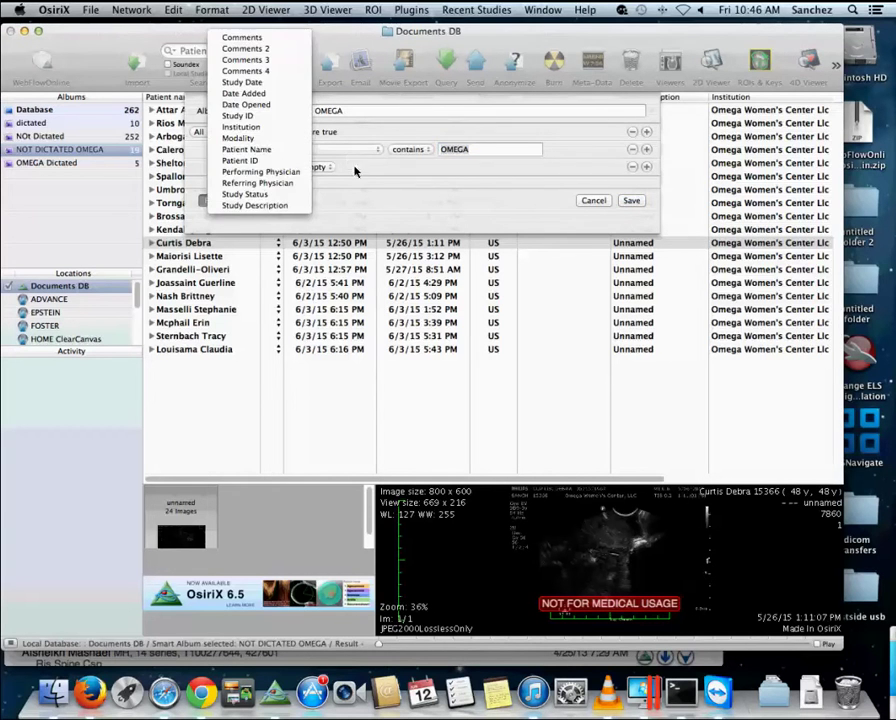
pyautogui.click(257, 200)
pyautogui.click(257, 200)
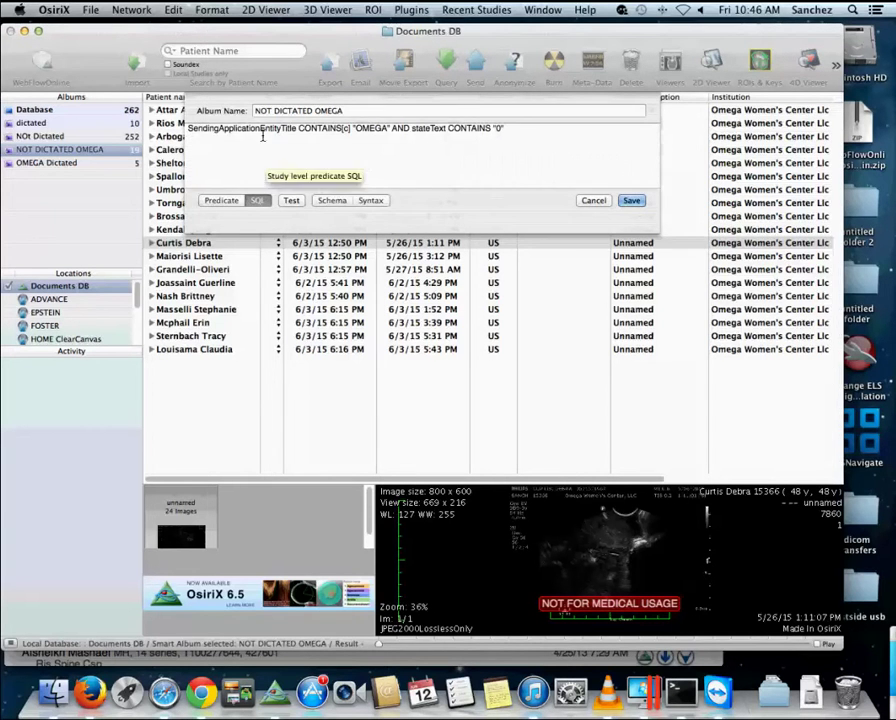
pyautogui.click(222, 200)
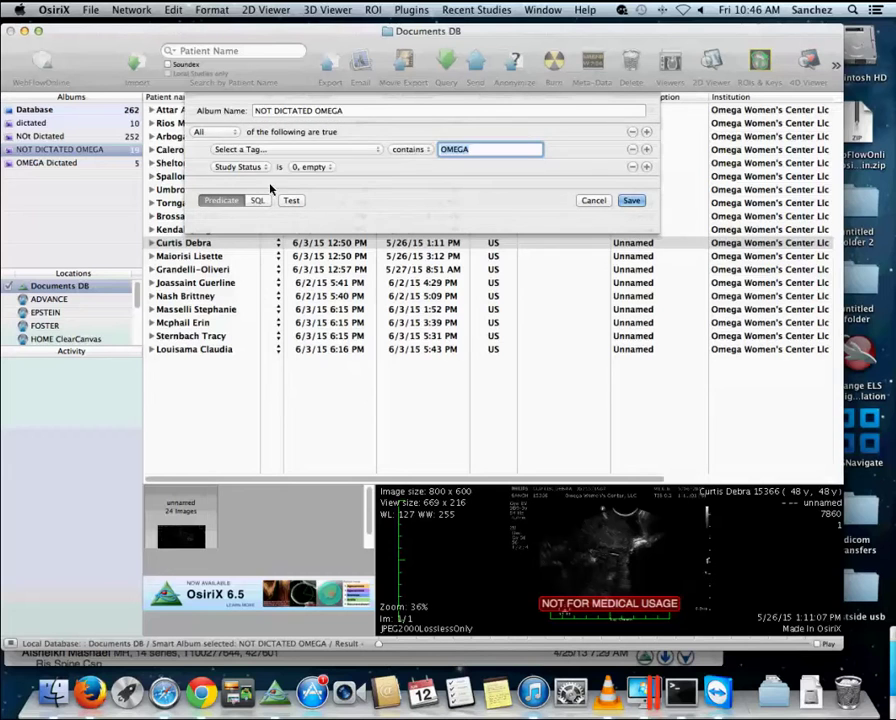
pyautogui.click(258, 201)
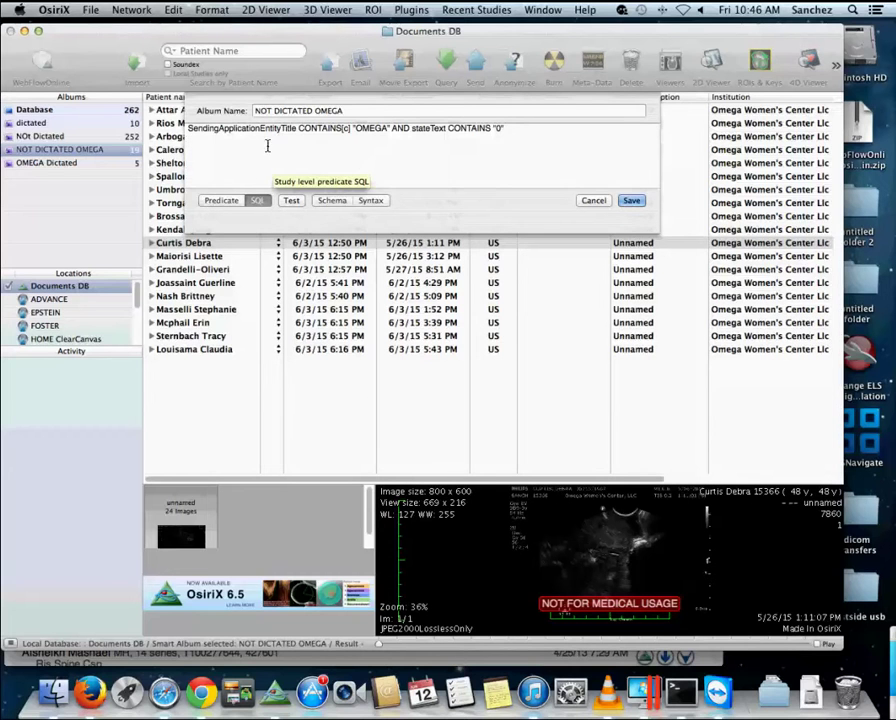
pyautogui.click(223, 200)
# Test the SQL filter, dismiss the error, and cancel the album editor without saving.
pyautogui.click(257, 200)
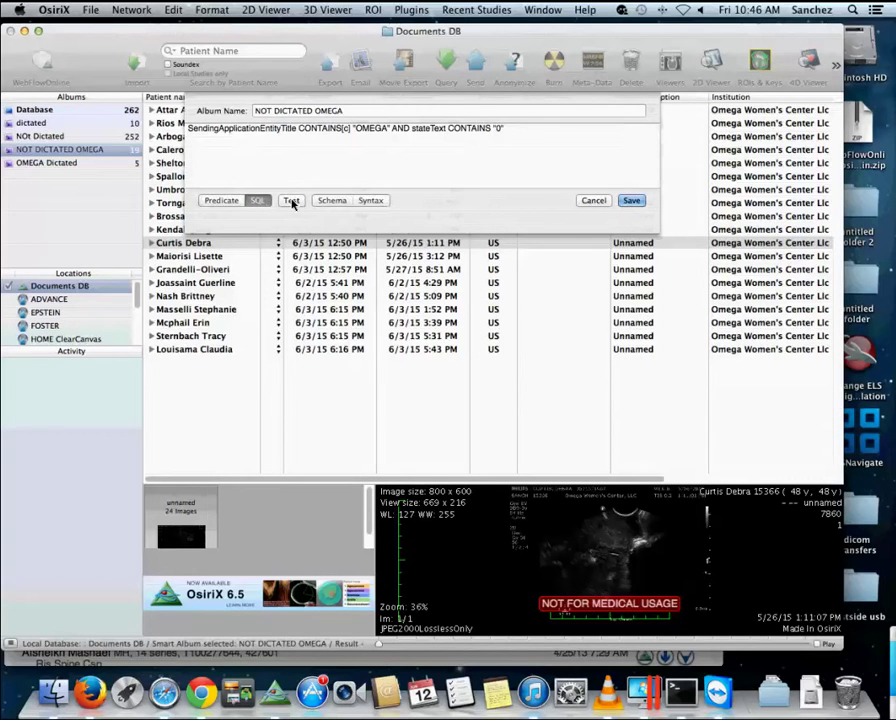
pyautogui.click(291, 201)
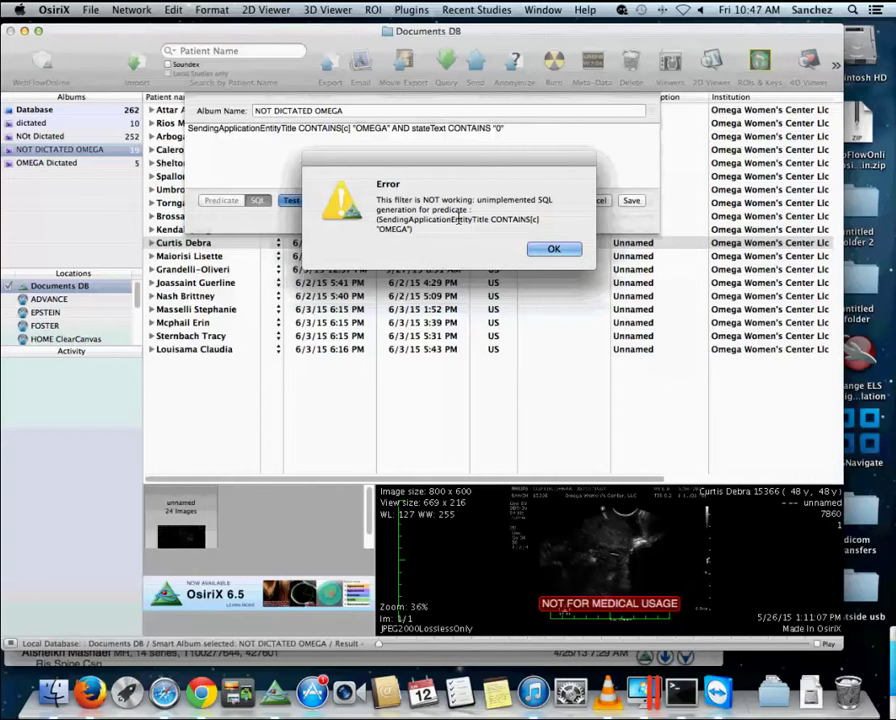
pyautogui.click(551, 249)
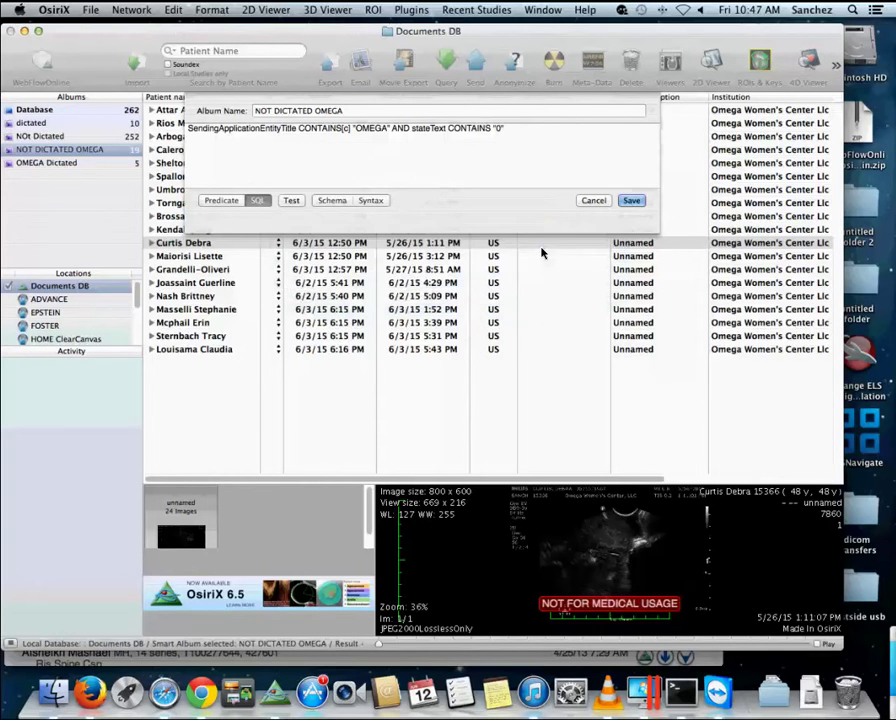
pyautogui.click(593, 200)
# Log in to the OsiriX Web Portal in Safari with the username and password.
pyautogui.click(12, 668)
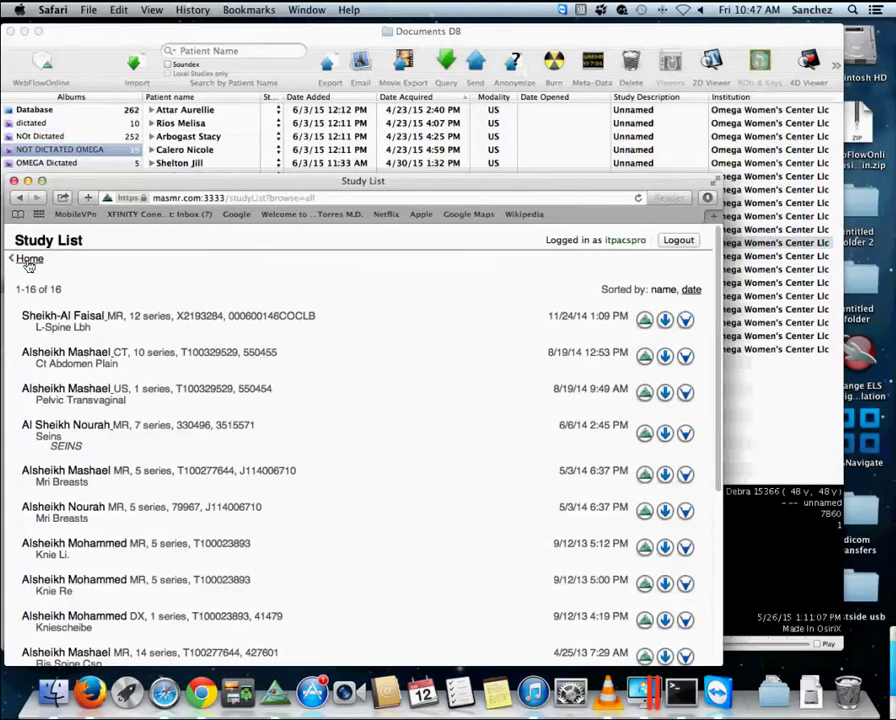
pyautogui.click(29, 259)
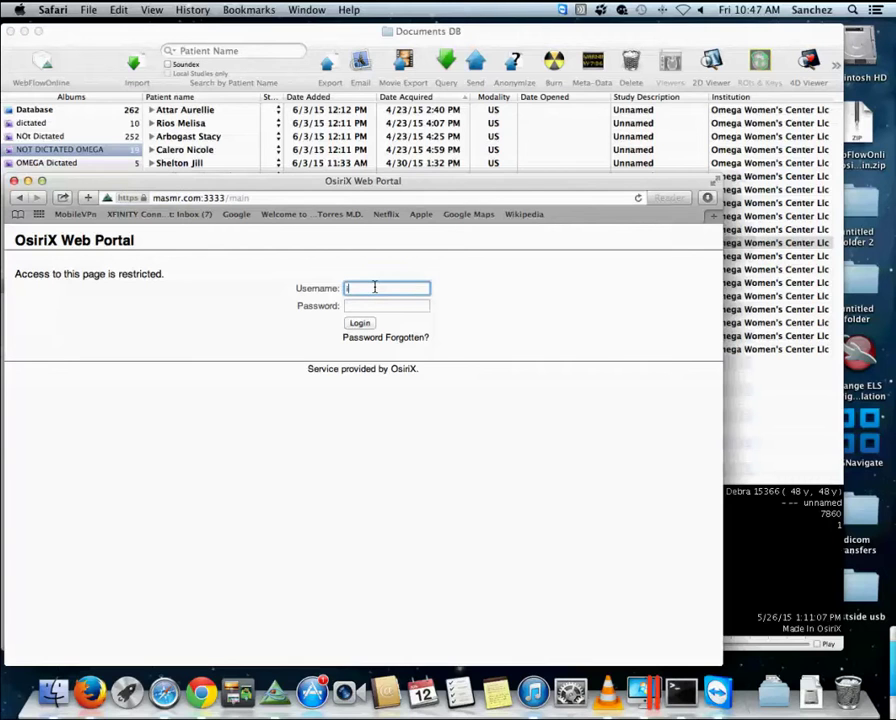
pyautogui.write('itpacspro')
pyautogui.press('Tab')
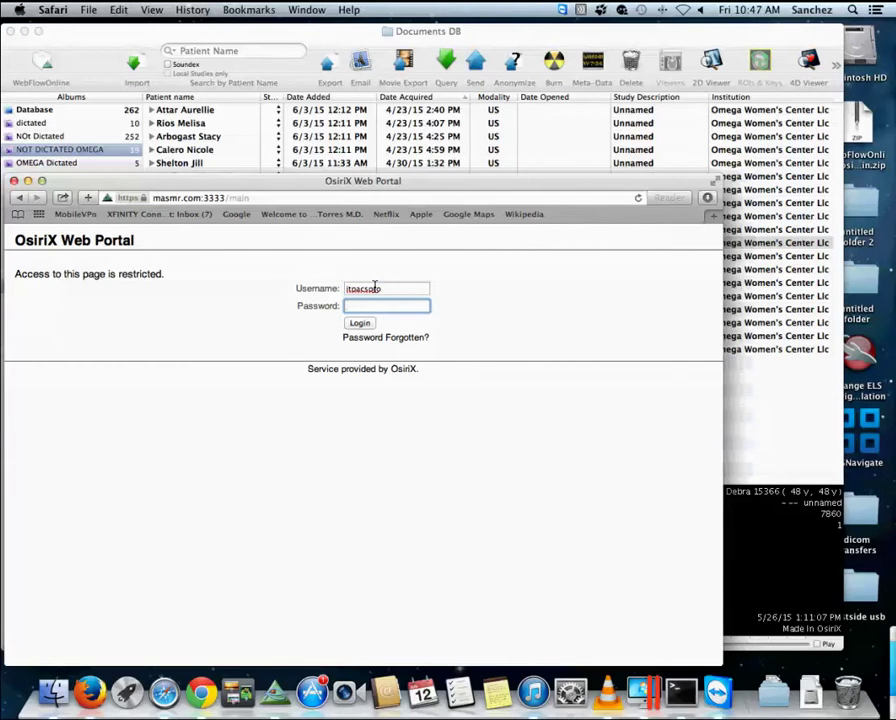
pyautogui.press('Return')
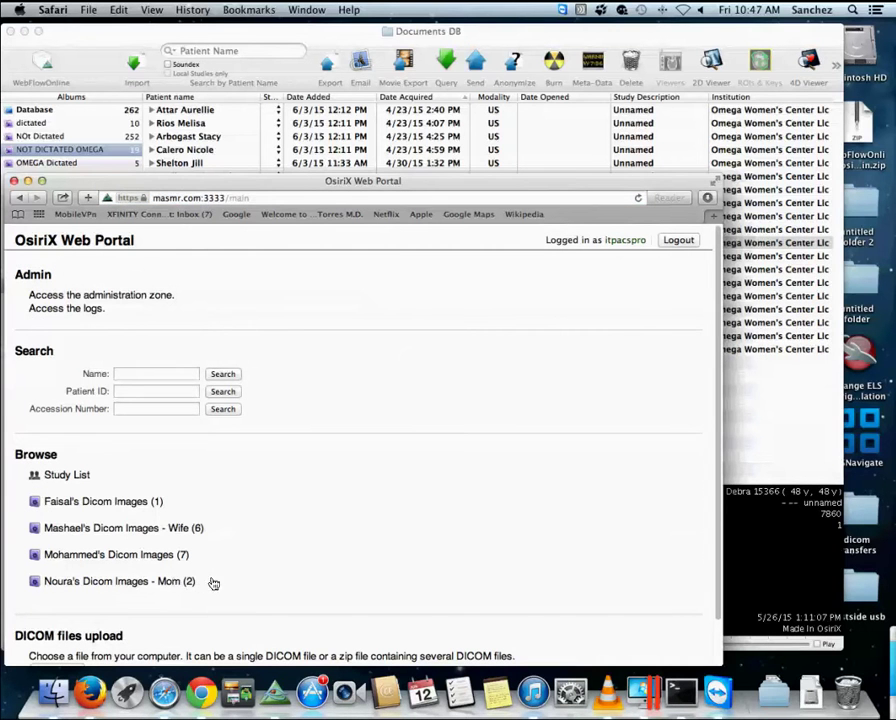
# Highlight text in the sections of the portal's main page.
pyautogui.moveTo(212, 582); pyautogui.dragTo(105, 588)
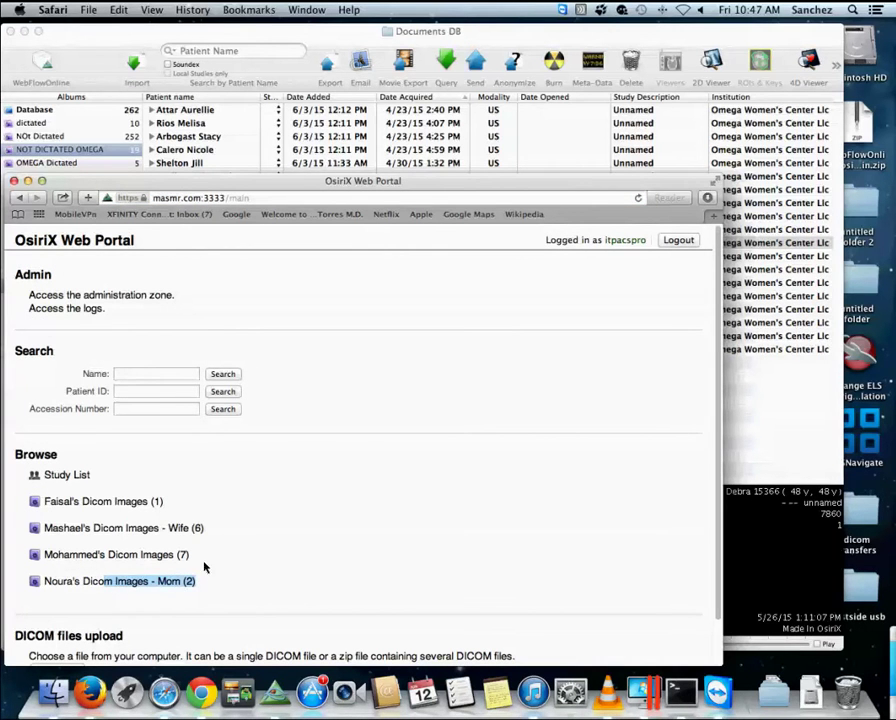
pyautogui.tripleClick(160, 556)
pyautogui.moveTo(236, 540); pyautogui.dragTo(161, 537)
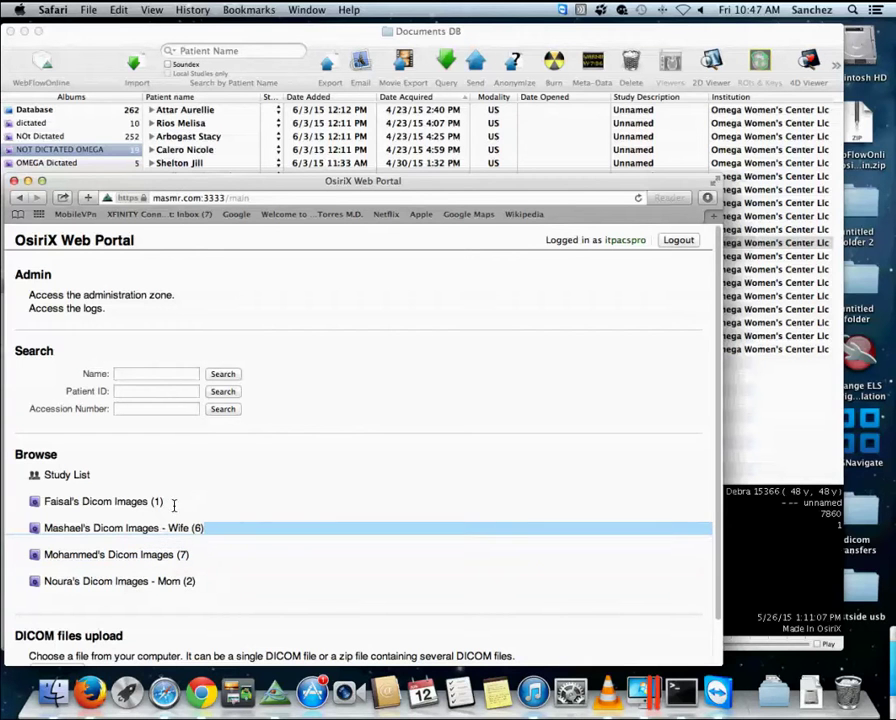
pyautogui.moveTo(117, 504); pyautogui.dragTo(160, 503)
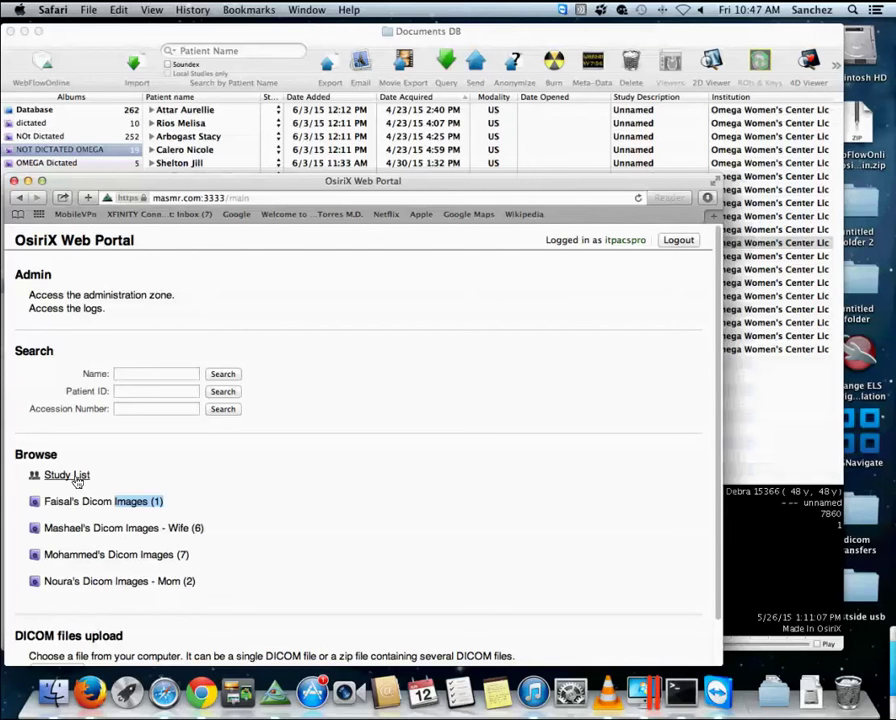
# Open the seven-study album and retrieve its Knie Li. MR study into OsiriX.
pyautogui.click(107, 560)
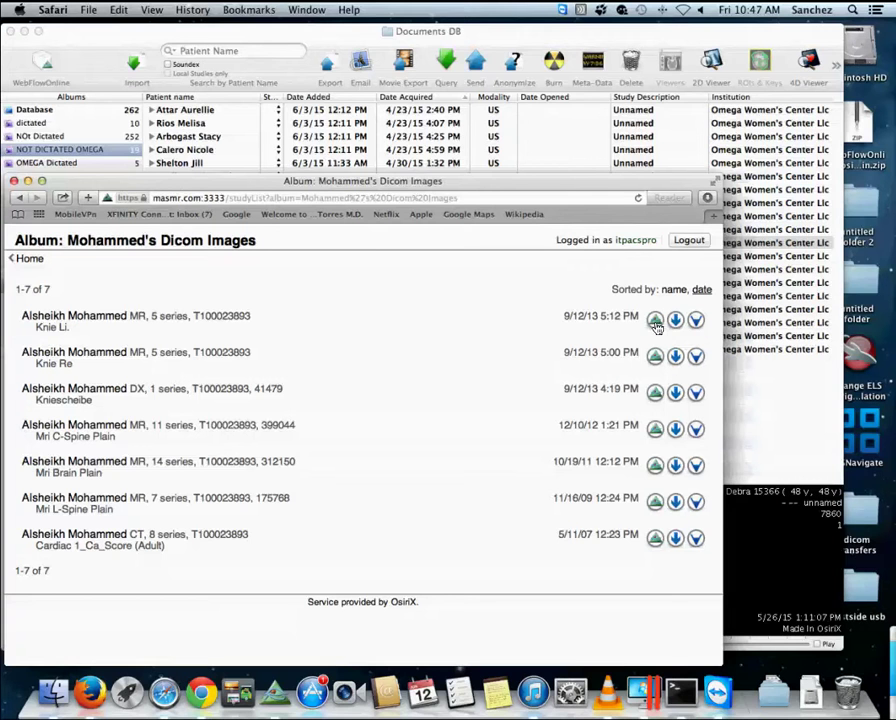
pyautogui.click(655, 320)
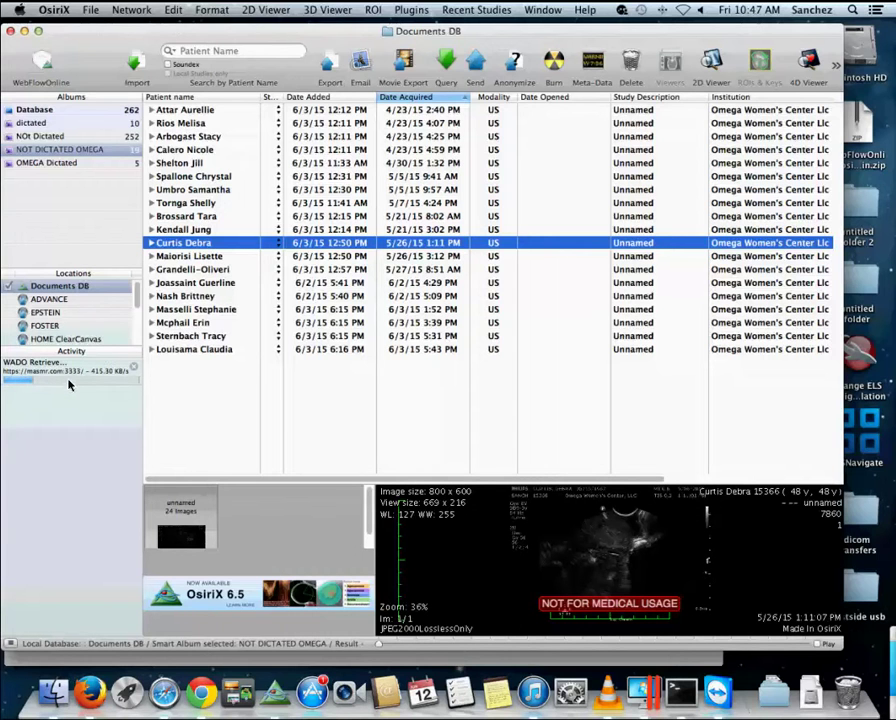
# Show all Database studies and flag the retrieved Knie Li. MR study as dictated.
pyautogui.click(72, 111)
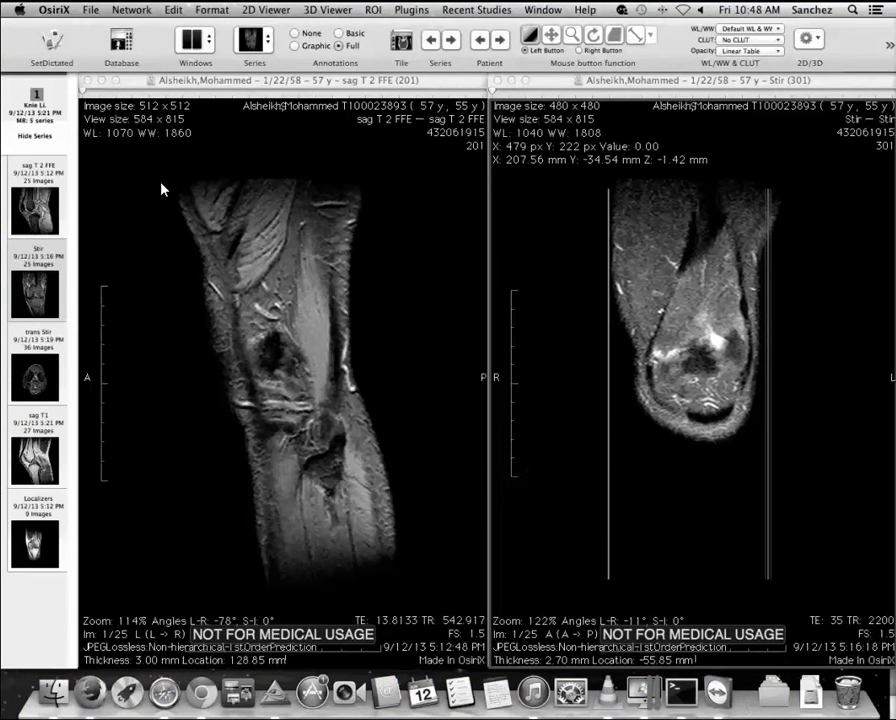
pyautogui.click(57, 47)
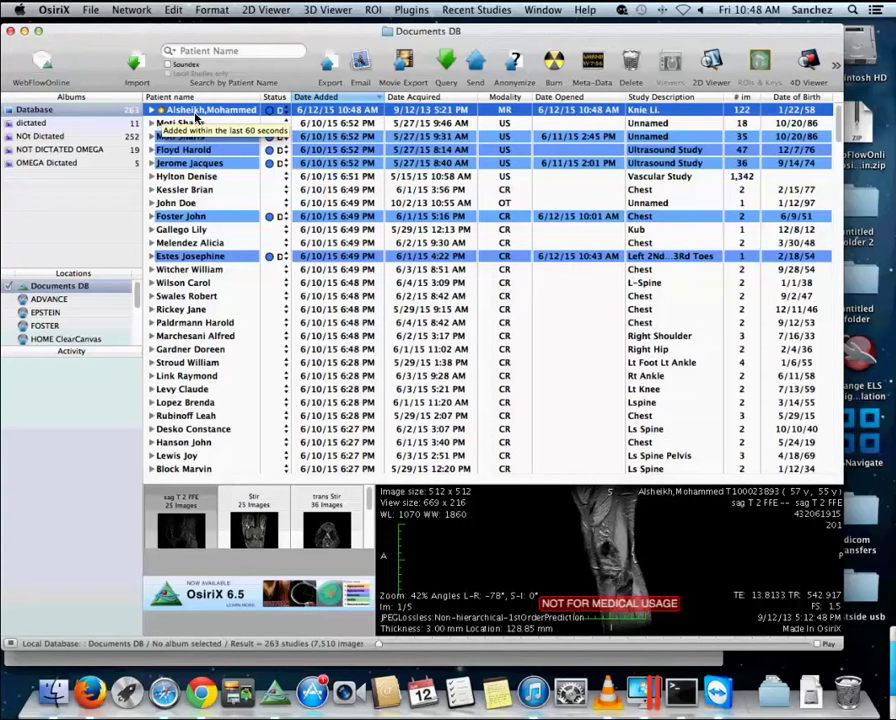
# View the five OMEGA Dictated studies, then return to the 19 NOT DICTATED OMEGA studies.
pyautogui.click(90, 162)
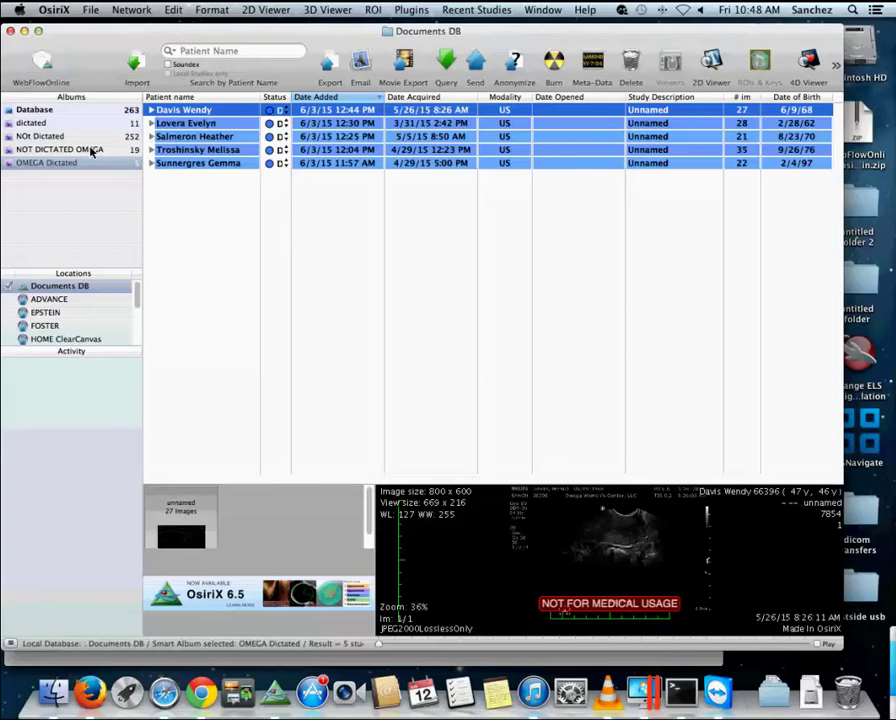
pyautogui.click(92, 150)
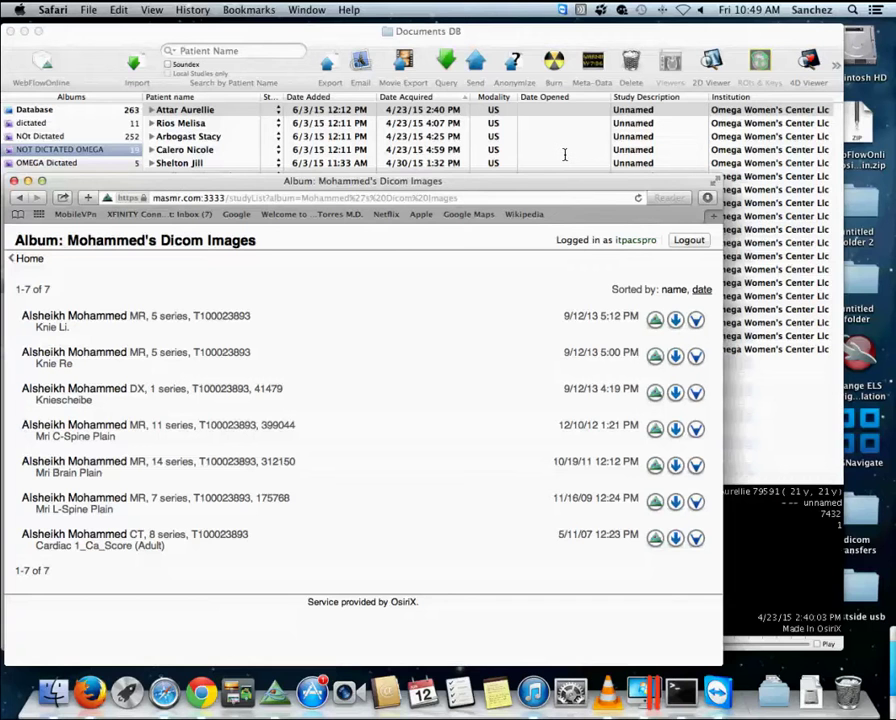
# Reposition the Safari window, switch briefly to OsiriX, then return to the portal's Home page.
pyautogui.moveTo(563, 192); pyautogui.dragTo(572, 161)
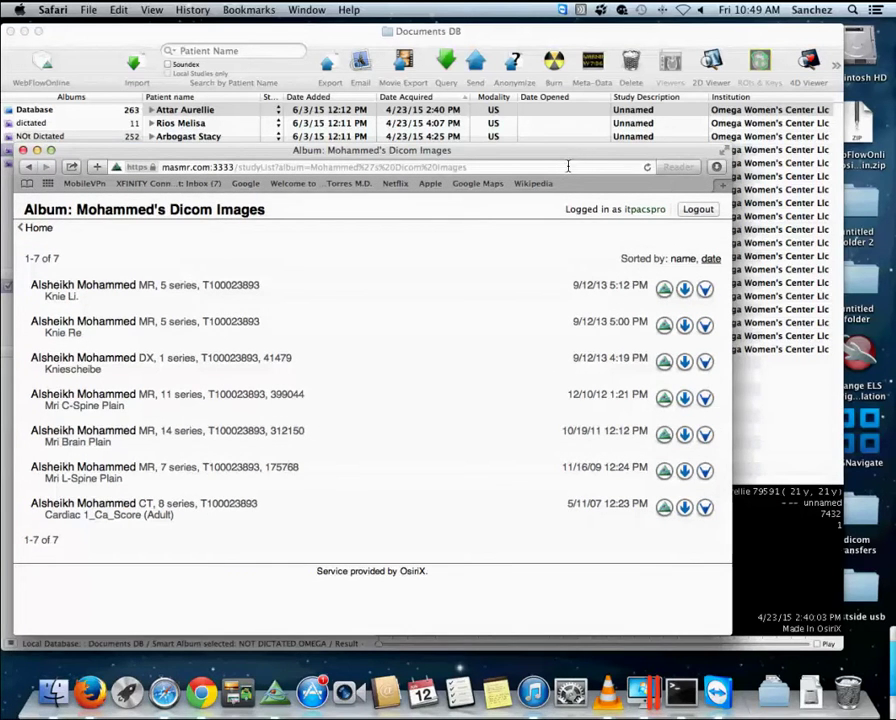
pyautogui.moveTo(568, 167); pyautogui.dragTo(566, 181)
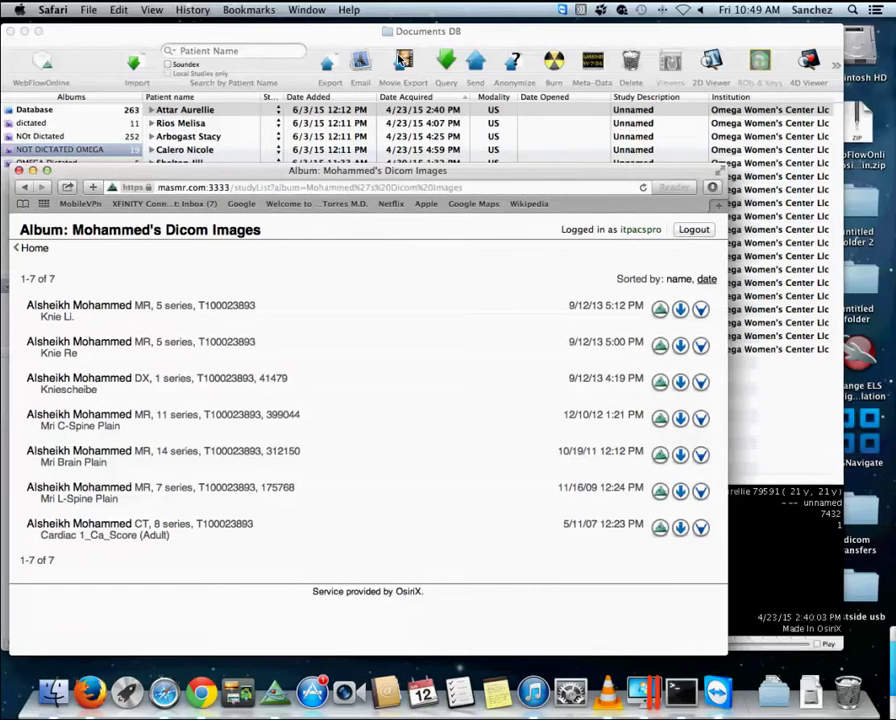
pyautogui.moveTo(497, 177); pyautogui.dragTo(493, 193)
pyautogui.click(462, 38)
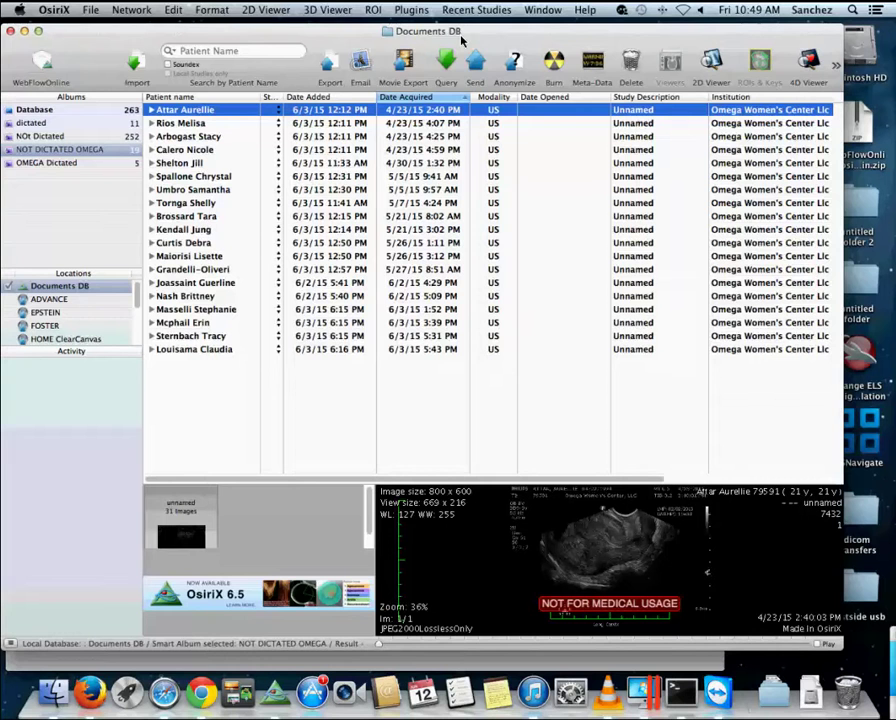
pyautogui.click(27, 665)
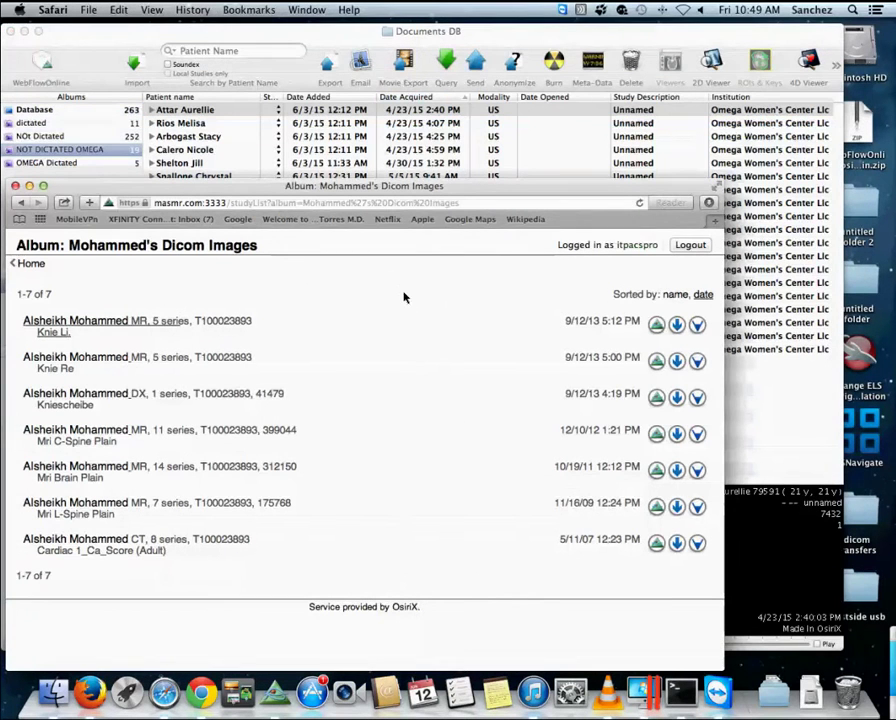
pyautogui.click(28, 263)
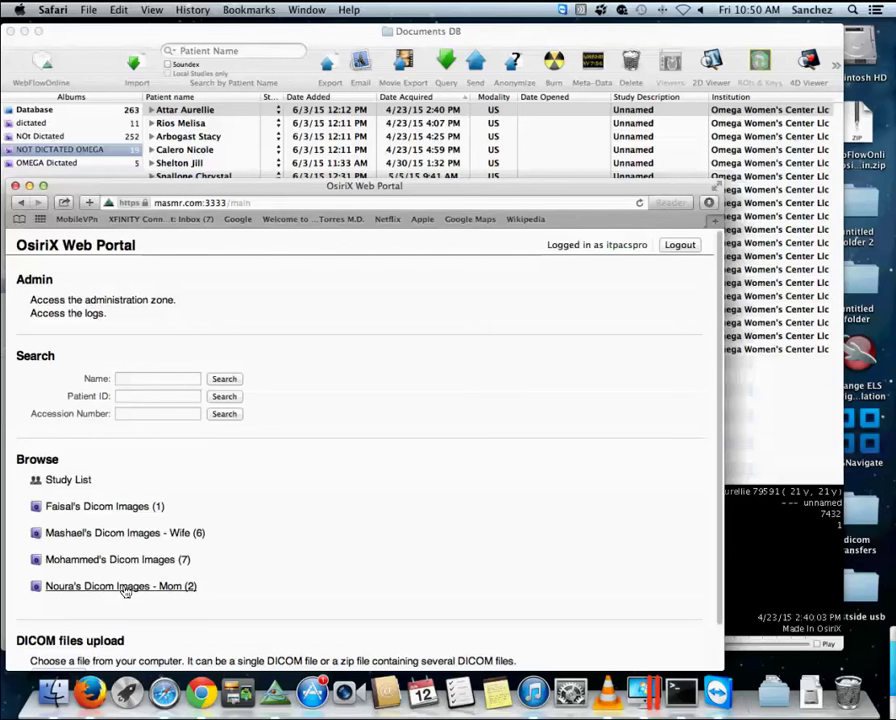
# View the two-study album, return to Home, and start emailing the selected study from OsiriX.
pyautogui.click(123, 589)
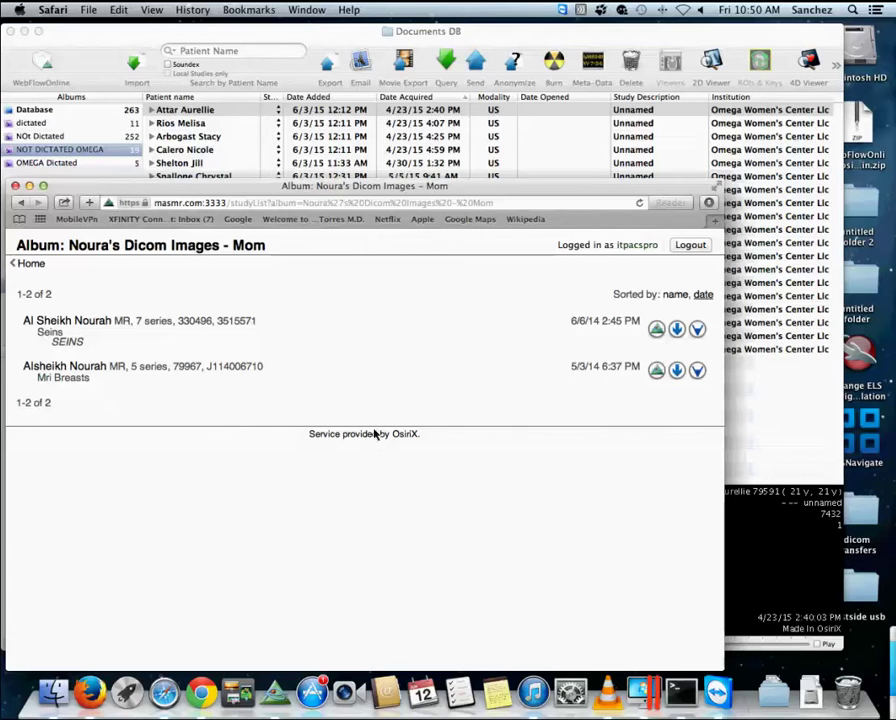
pyautogui.click(33, 266)
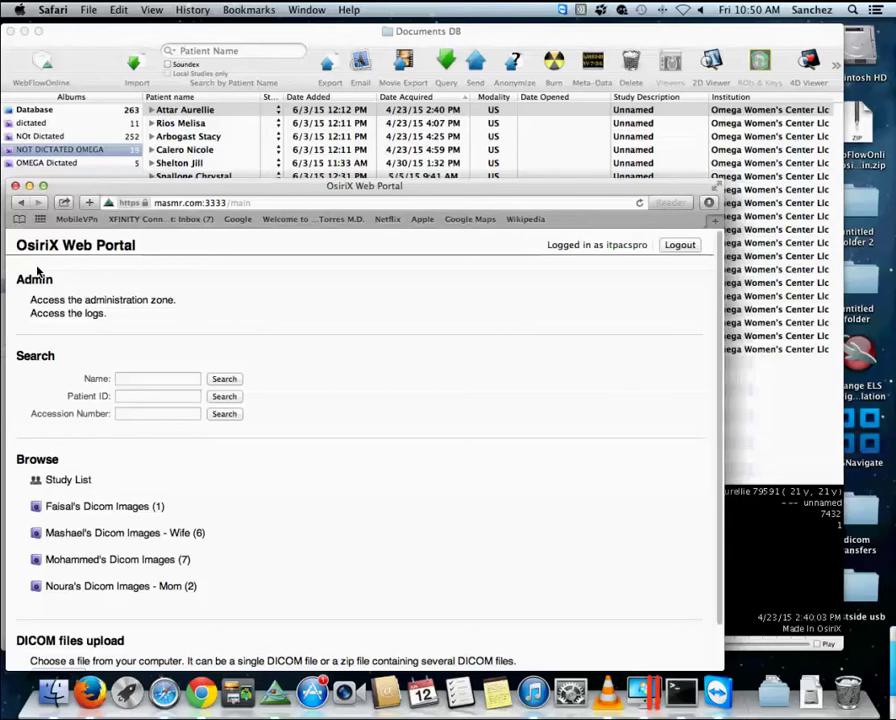
pyautogui.click(358, 64)
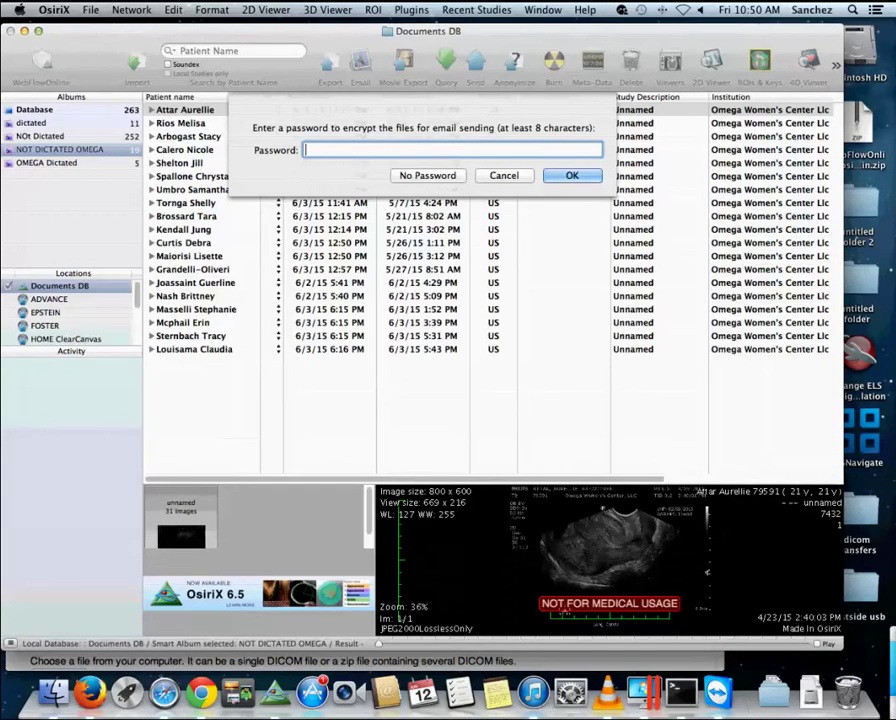